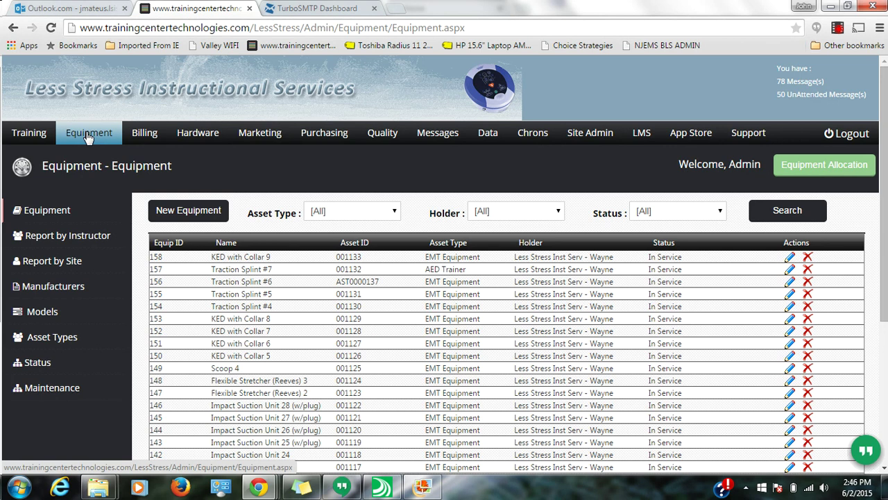
Step: Look through the equipment list, filter it by the asset type CPR Manikin, and review the matching items
{"action": "scroll", "coordinate": [333, 277], "scroll_direction": "down", "scroll_amount": 3}
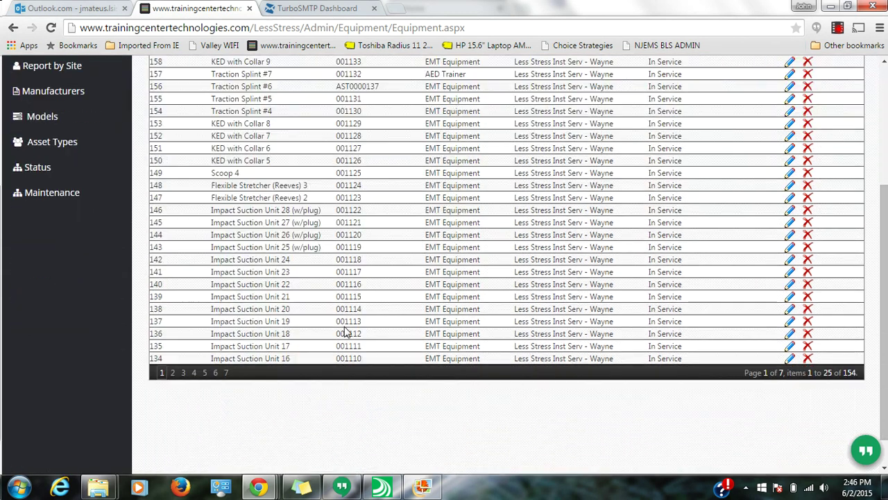
{"action": "scroll", "coordinate": [345, 333], "scroll_direction": "up", "scroll_amount": 2}
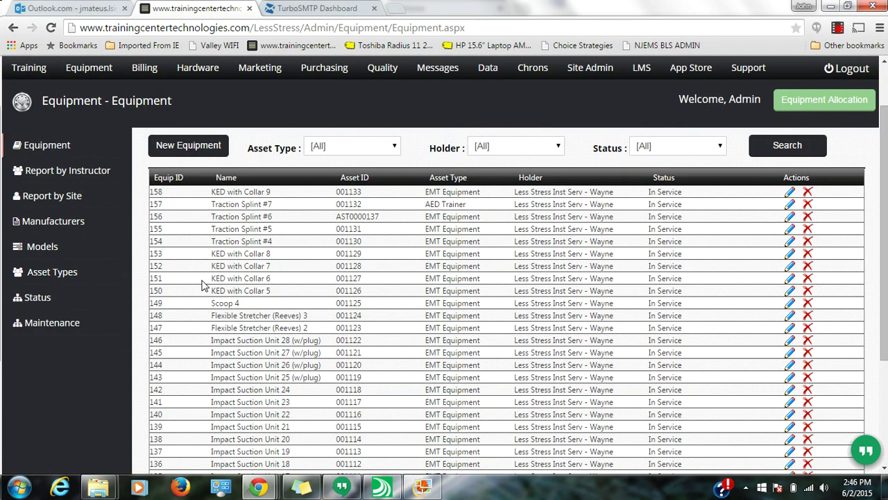
{"action": "left_click", "coordinate": [390, 148]}
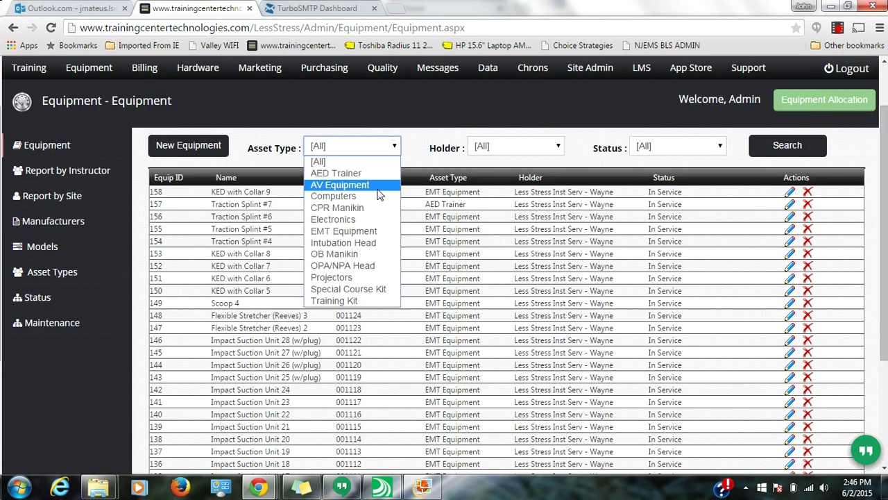
{"action": "left_click", "coordinate": [372, 207]}
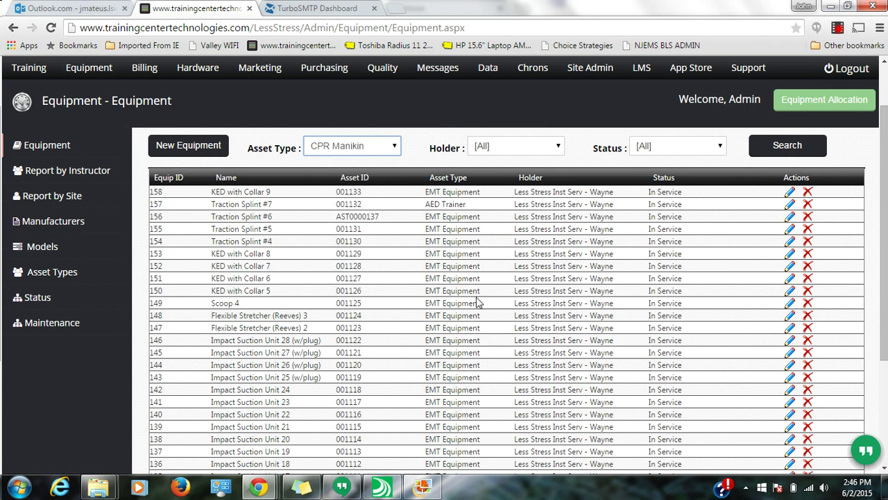
{"action": "left_click", "coordinate": [758, 154]}
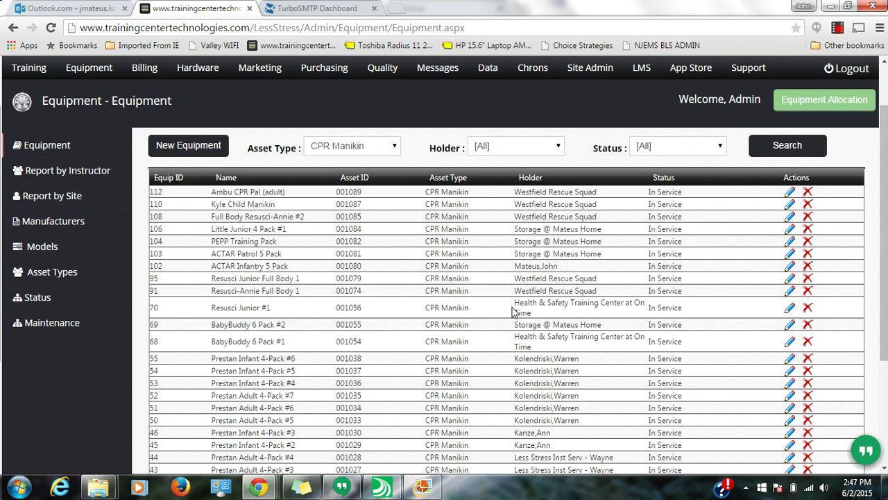
{"action": "scroll", "coordinate": [469, 312], "scroll_direction": "down", "scroll_amount": 1}
{"action": "scroll", "coordinate": [467, 312], "scroll_direction": "down", "scroll_amount": 2}
{"action": "scroll", "coordinate": [461, 313], "scroll_direction": "up", "scroll_amount": 4}
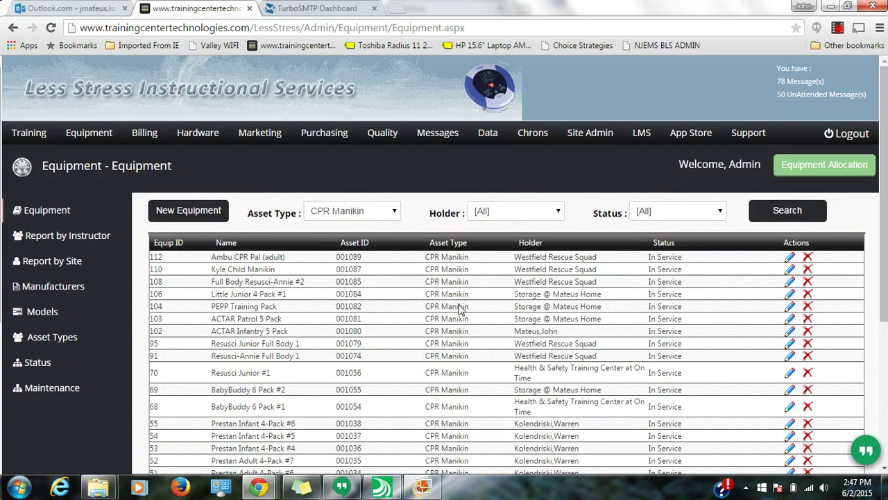
Step: Filter the equipment list by the asset type AED Trainer and check the name of item 157
{"action": "left_click", "coordinate": [394, 211]}
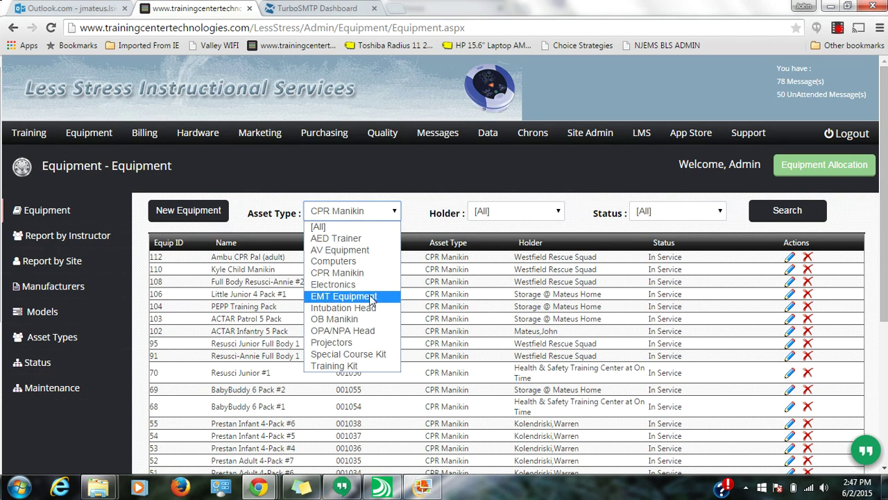
{"action": "left_click", "coordinate": [336, 238]}
{"action": "left_click", "coordinate": [762, 219]}
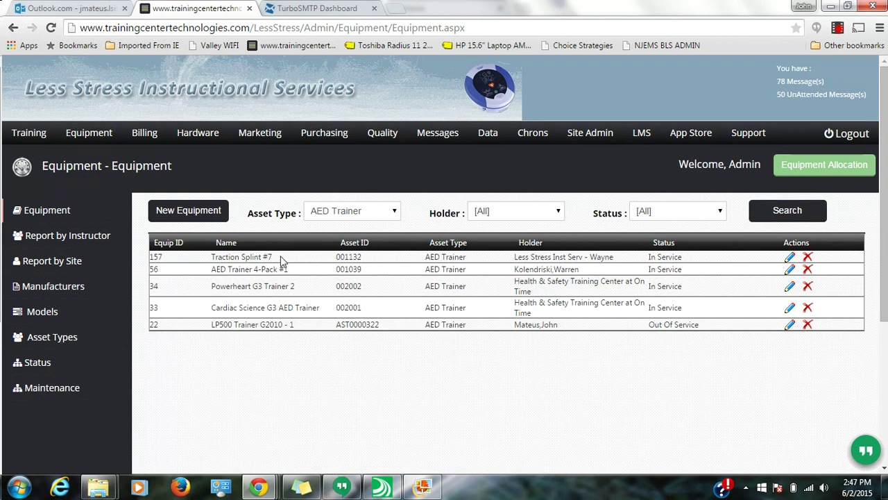
{"action": "left_click_drag", "start_coordinate": [281, 260], "coordinate": [211, 261]}
Step: Reset the asset type filter to [All] and search for equipment assigned to the chosen instructor as holder
{"action": "left_click", "coordinate": [396, 211]}
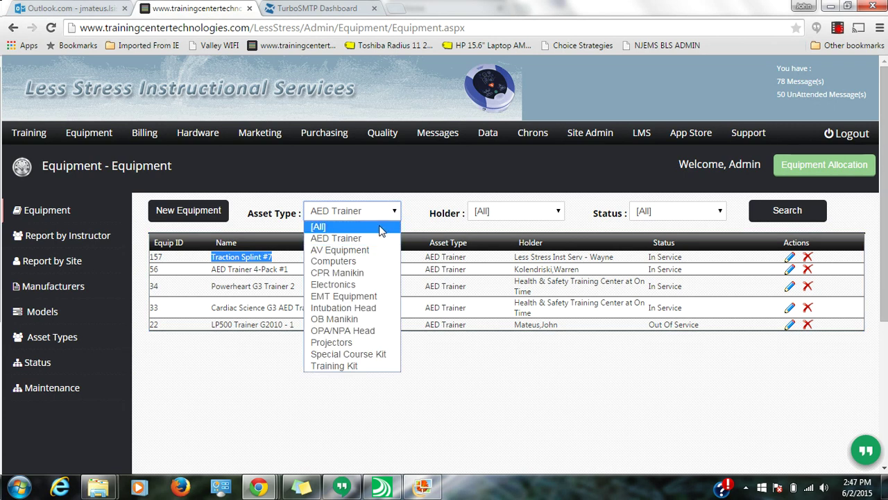
{"action": "left_click", "coordinate": [380, 228]}
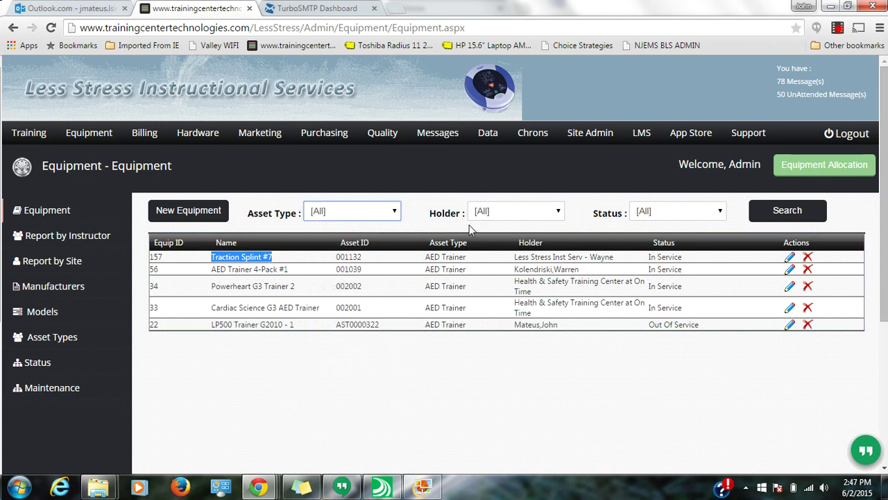
{"action": "left_click", "coordinate": [557, 216]}
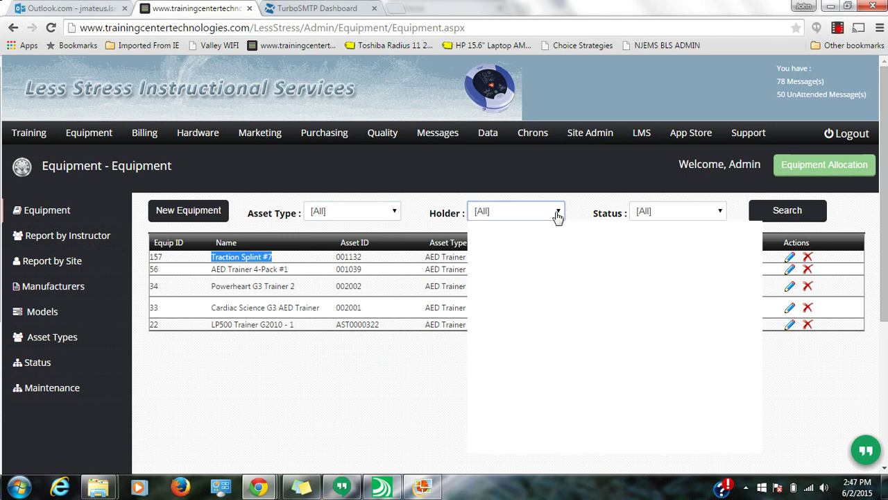
{"action": "left_click", "coordinate": [557, 216]}
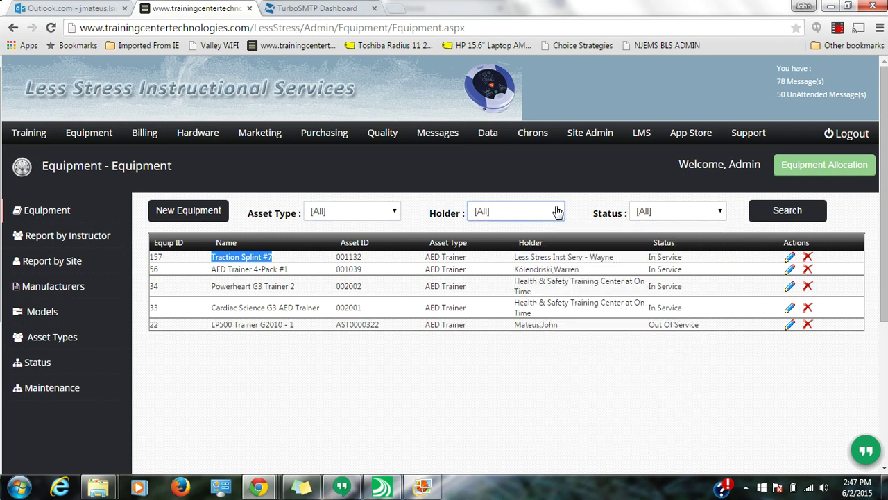
{"action": "left_click", "coordinate": [557, 212]}
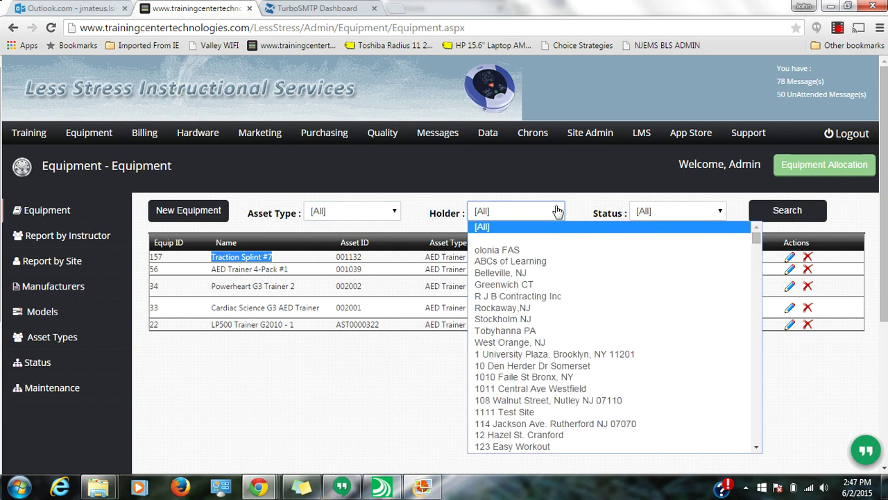
{"action": "type", "text": "mateus"}
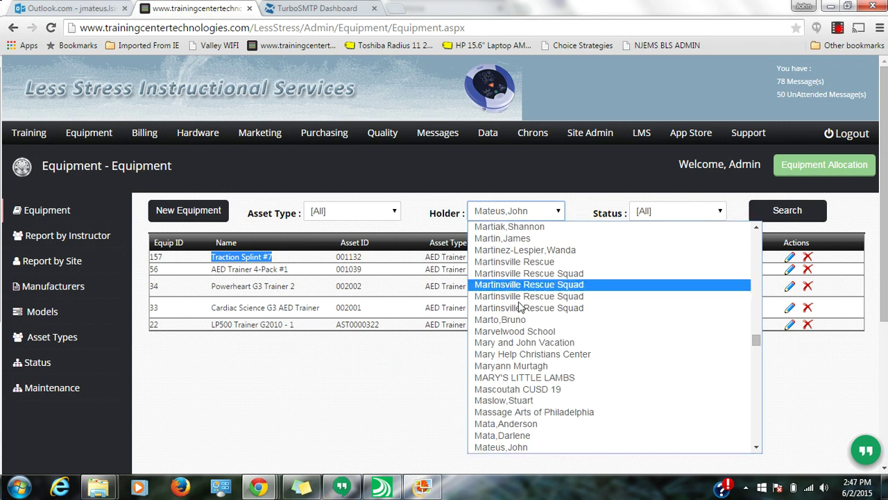
{"action": "left_click", "coordinate": [757, 447]}
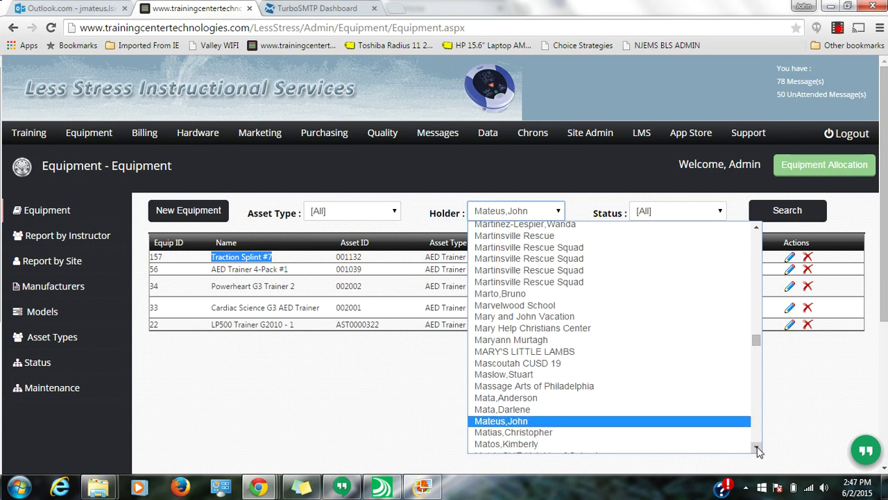
{"action": "left_click", "coordinate": [722, 425]}
{"action": "left_click", "coordinate": [813, 212]}
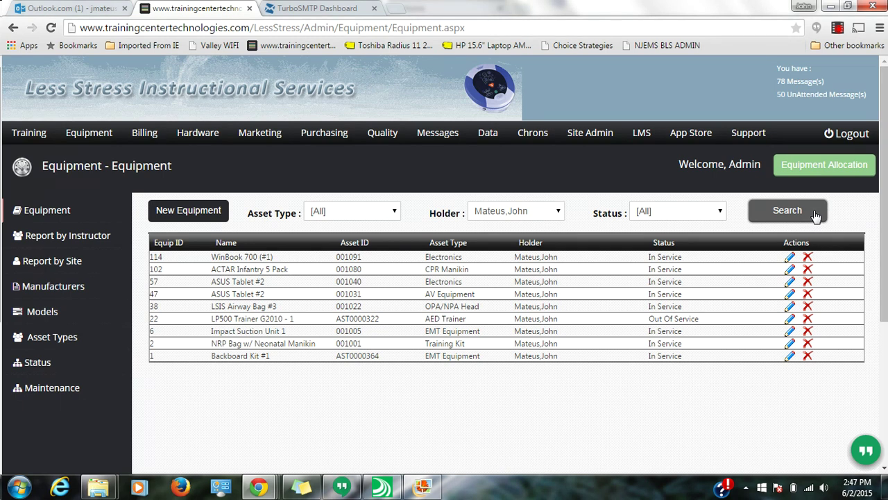
Step: Examine the holder's equipment records: equipment ID, item names, asset ID, holder and service status
{"action": "double_click", "coordinate": [156, 257]}
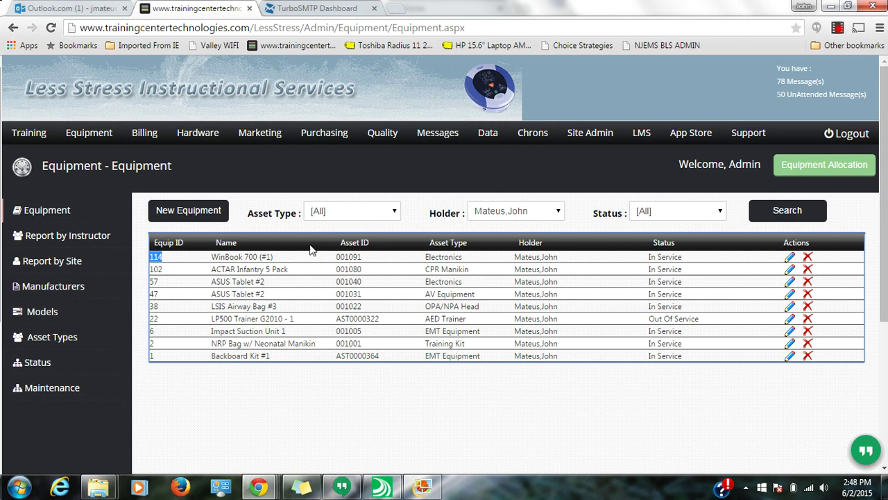
{"action": "left_click_drag", "start_coordinate": [281, 261], "coordinate": [217, 265]}
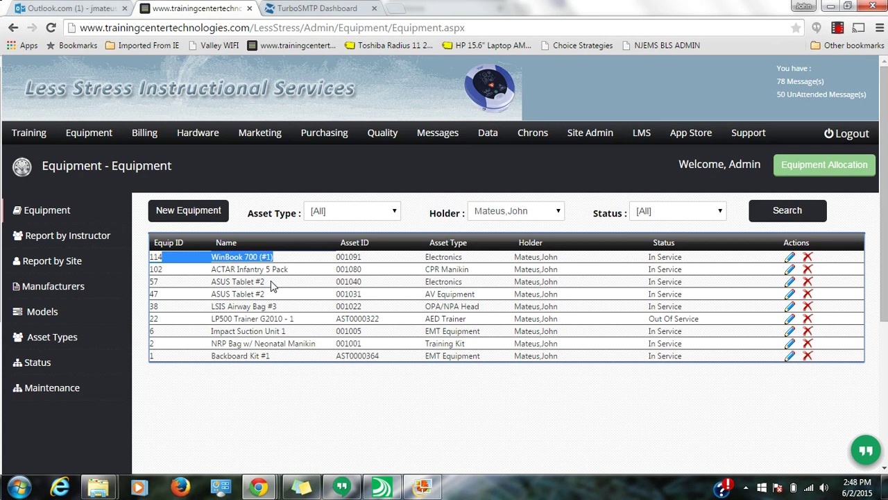
{"action": "left_click_drag", "start_coordinate": [268, 282], "coordinate": [211, 287]}
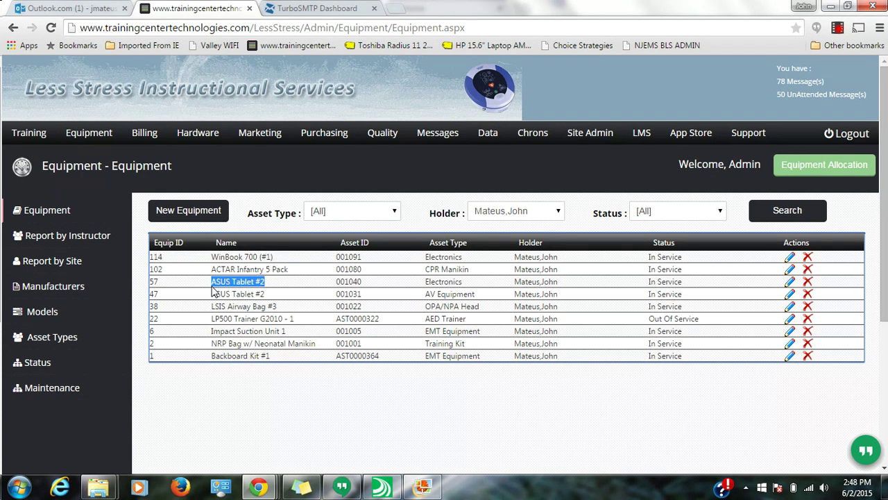
{"action": "left_click", "coordinate": [276, 310]}
{"action": "left_click_drag", "start_coordinate": [277, 308], "coordinate": [208, 302]}
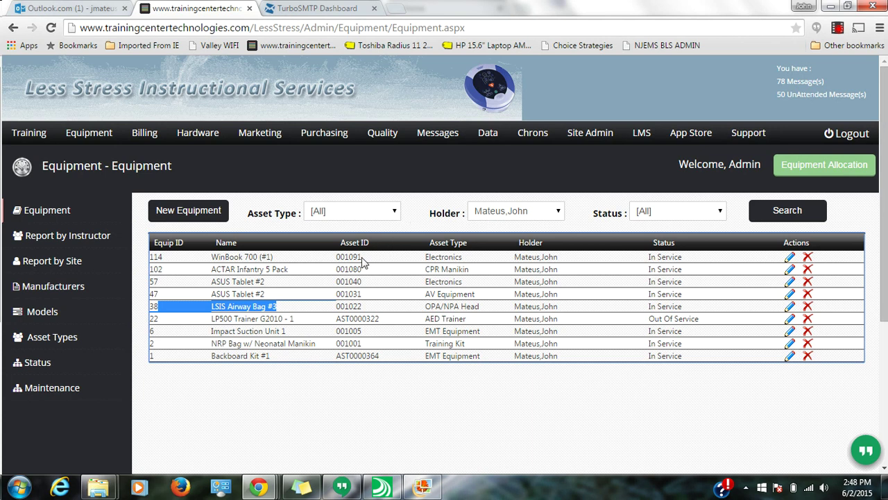
{"action": "left_click_drag", "start_coordinate": [361, 257], "coordinate": [336, 259]}
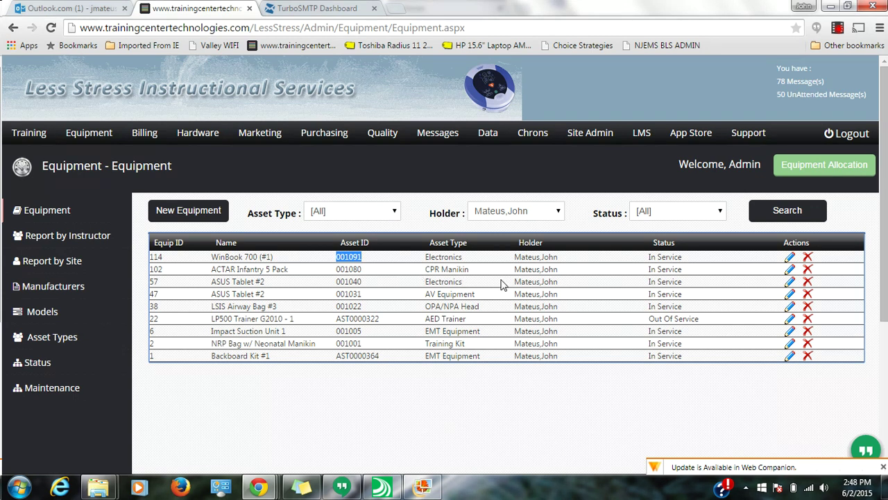
{"action": "left_click_drag", "start_coordinate": [564, 271], "coordinate": [515, 272]}
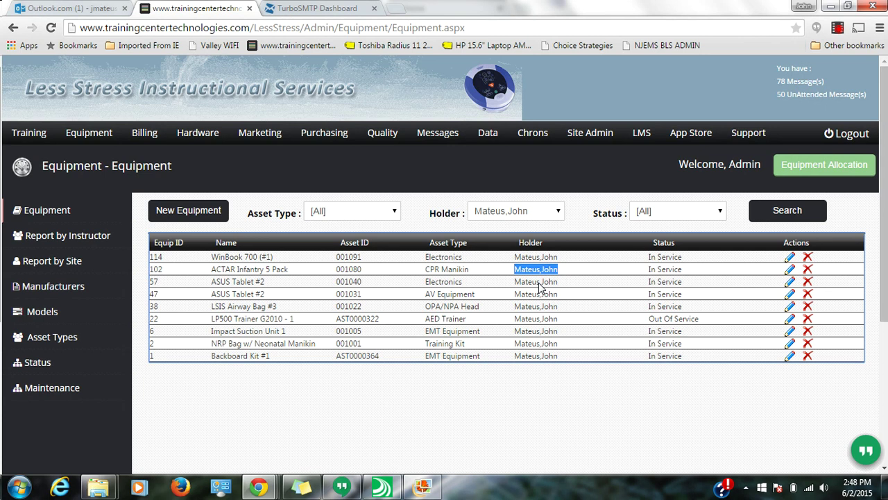
{"action": "left_click_drag", "start_coordinate": [685, 275], "coordinate": [648, 275]}
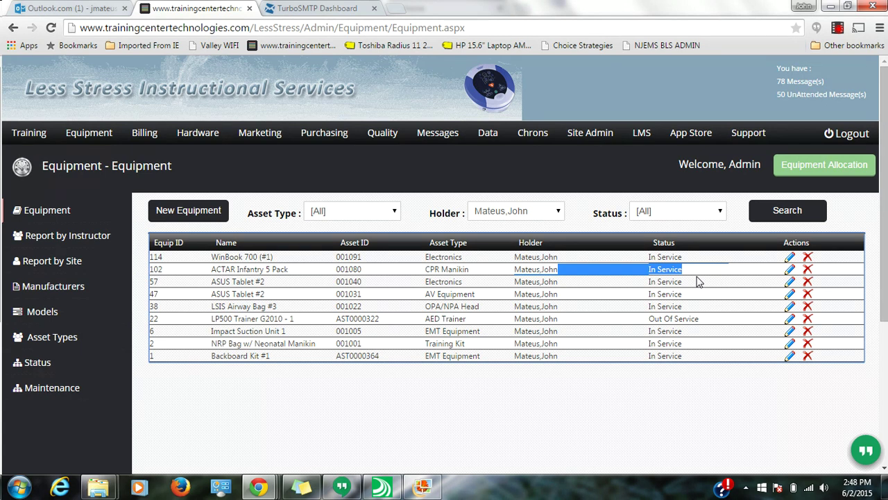
Step: Reset the holder filter to [All] and list all equipment again
{"action": "left_click", "coordinate": [558, 216]}
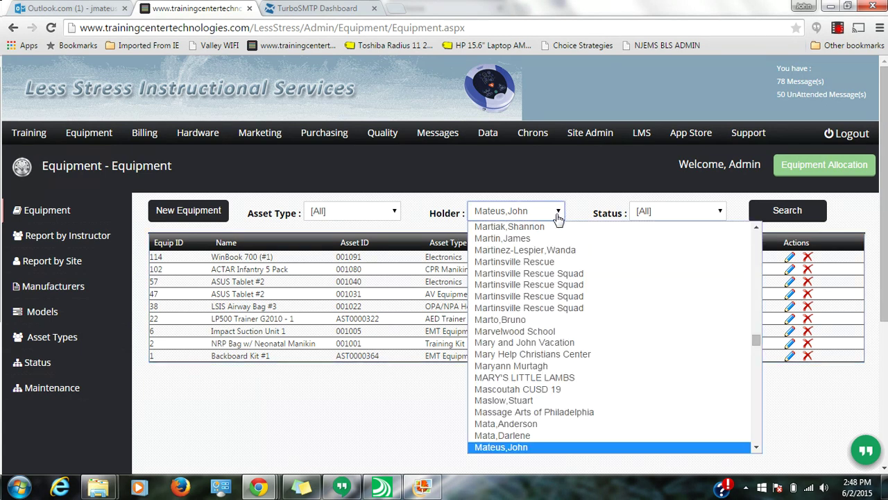
{"action": "left_click_drag", "start_coordinate": [754, 340], "coordinate": [755, 228]}
{"action": "left_click", "coordinate": [716, 222]}
{"action": "left_click", "coordinate": [782, 212]}
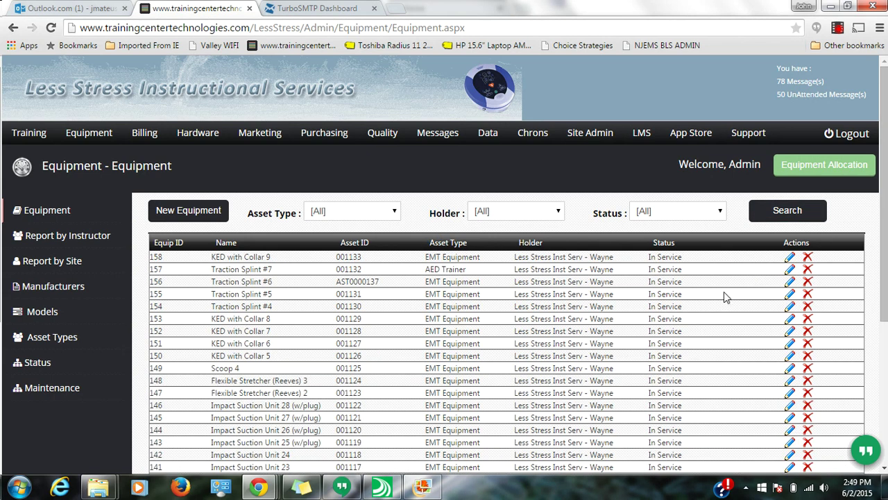
Step: Start a new equipment record with asset ID 001134 and the name "Fake Thingee"
{"action": "left_click", "coordinate": [207, 212]}
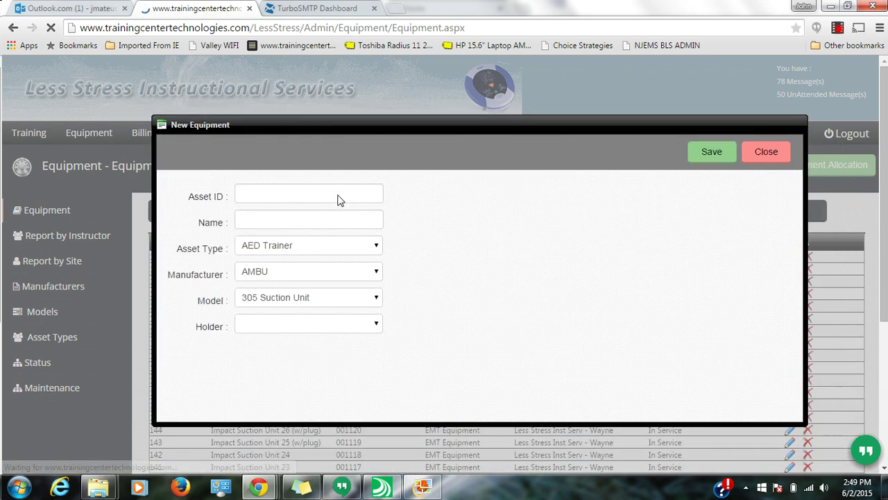
{"action": "left_click", "coordinate": [311, 192]}
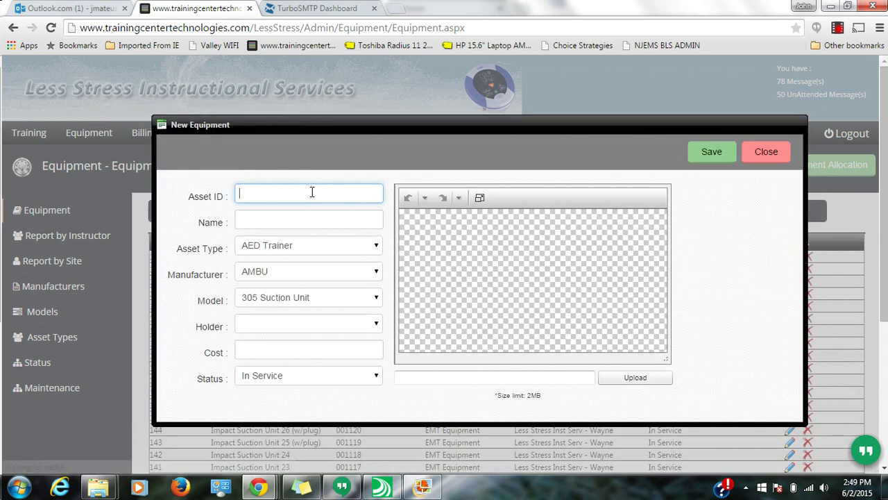
{"action": "type", "text": "001034"}
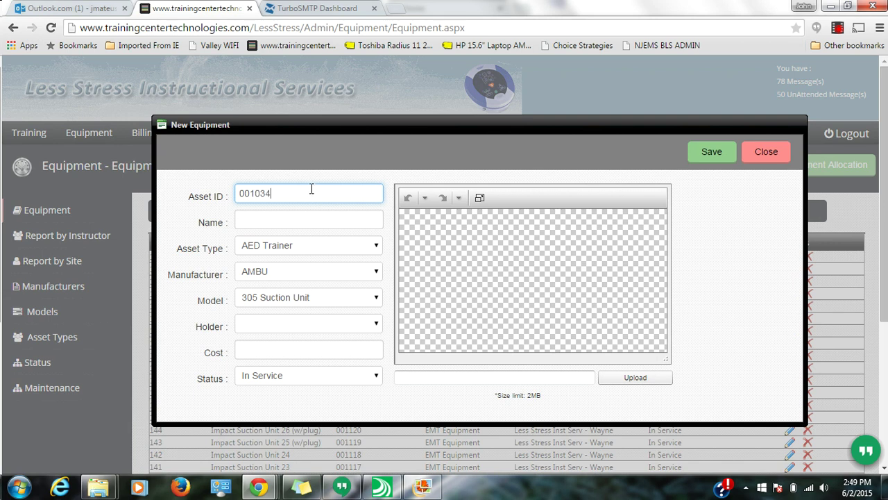
{"action": "left_click", "coordinate": [312, 216]}
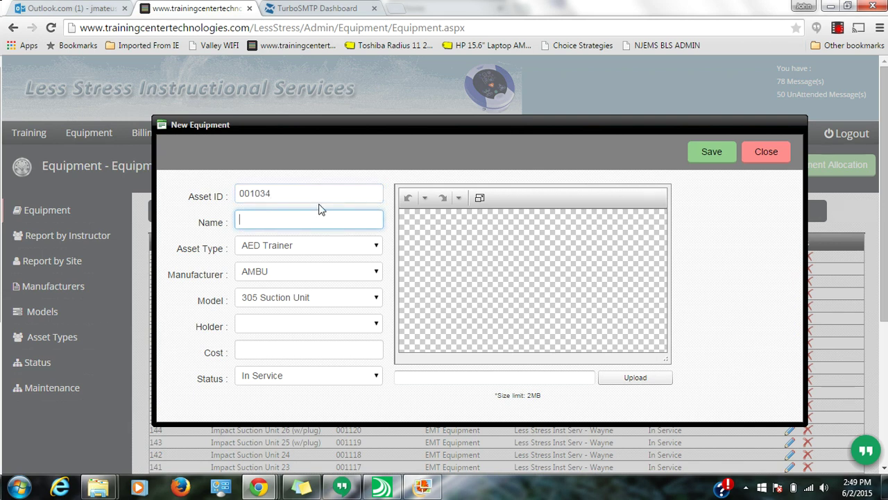
{"action": "left_click_drag", "start_coordinate": [337, 124], "coordinate": [320, 248]}
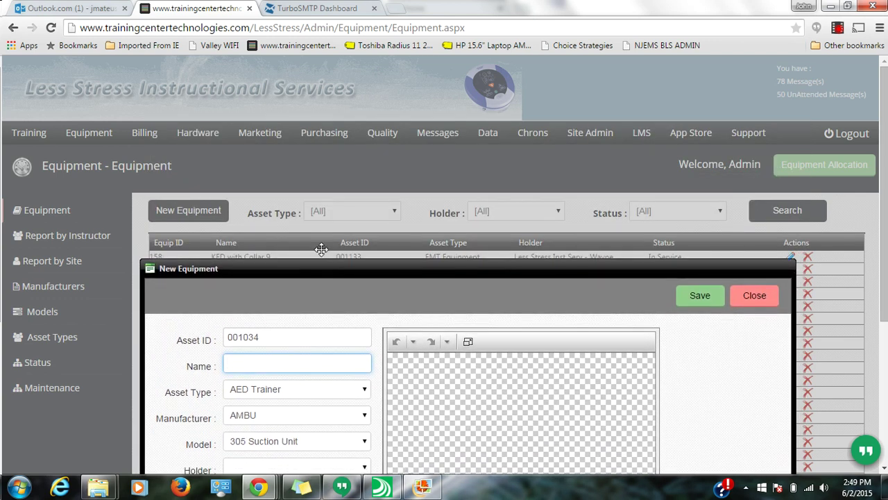
{"action": "left_click", "coordinate": [230, 240]}
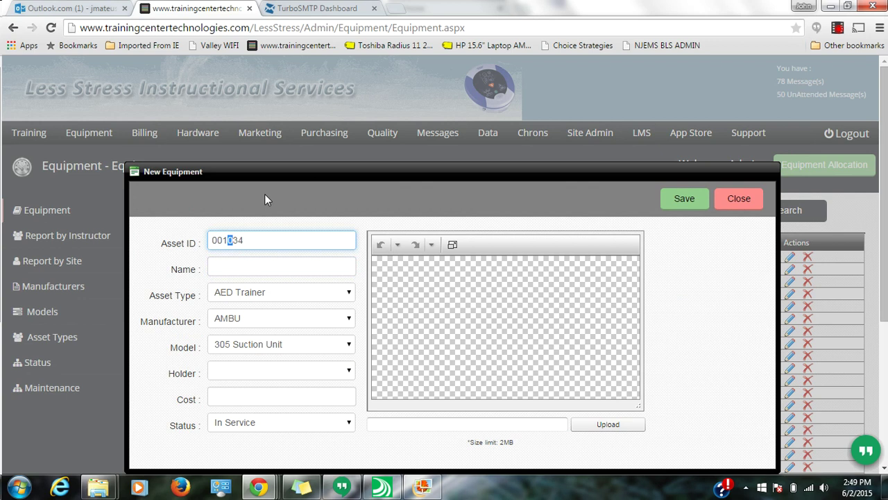
{"action": "type", "text": "1"}
{"action": "left_click", "coordinate": [248, 259]}
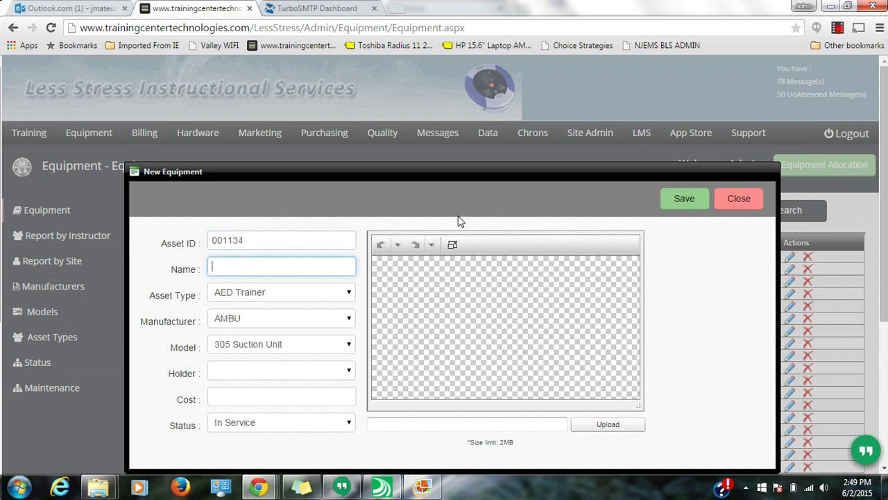
{"action": "type", "text": "Fake Thingee"}
Step: Set the new equipment's asset type to OB Manikin and its manufacturer to Simulaids
{"action": "left_click", "coordinate": [319, 293]}
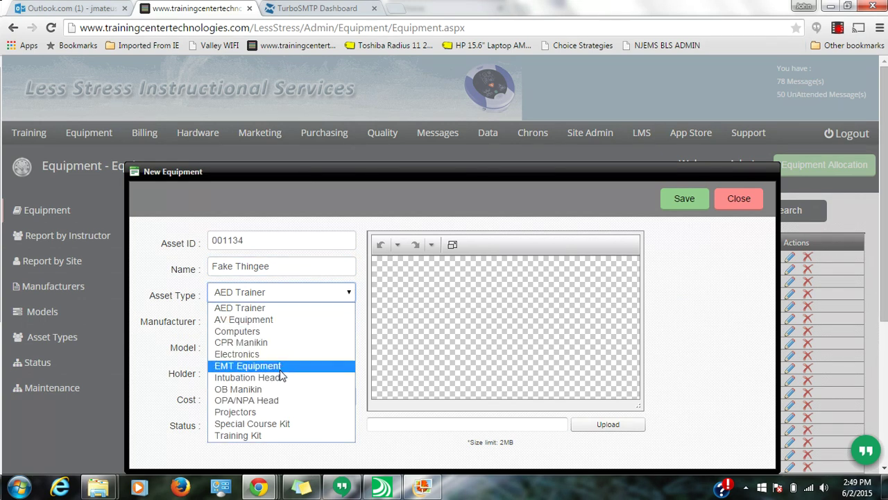
{"action": "left_click", "coordinate": [271, 389]}
{"action": "left_click", "coordinate": [349, 320]}
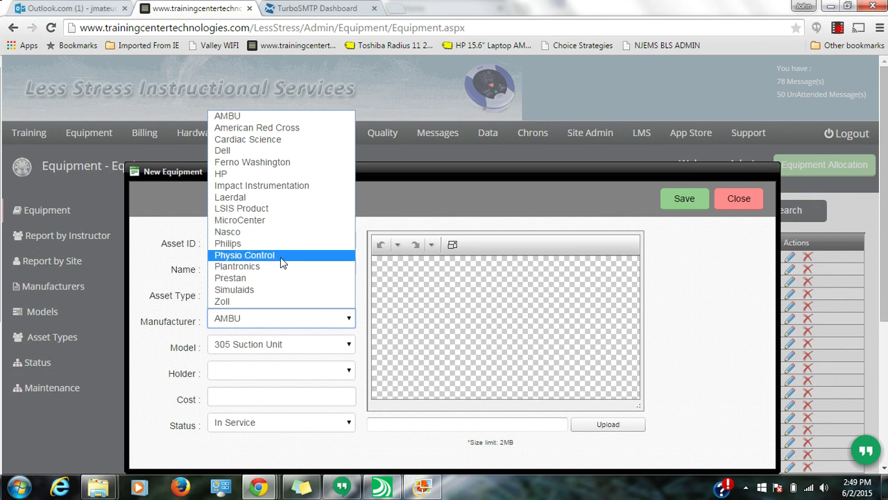
{"action": "left_click", "coordinate": [267, 290]}
{"action": "left_click", "coordinate": [312, 347]}
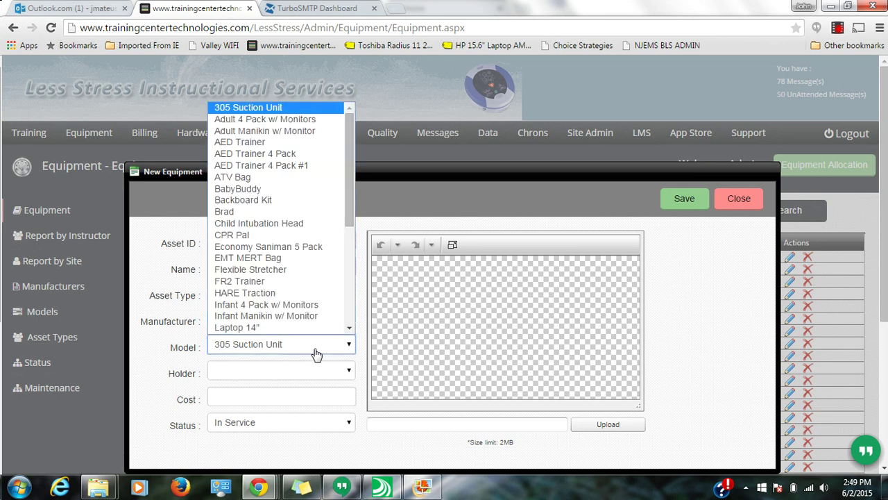
{"action": "left_click_drag", "start_coordinate": [349, 222], "coordinate": [331, 316]}
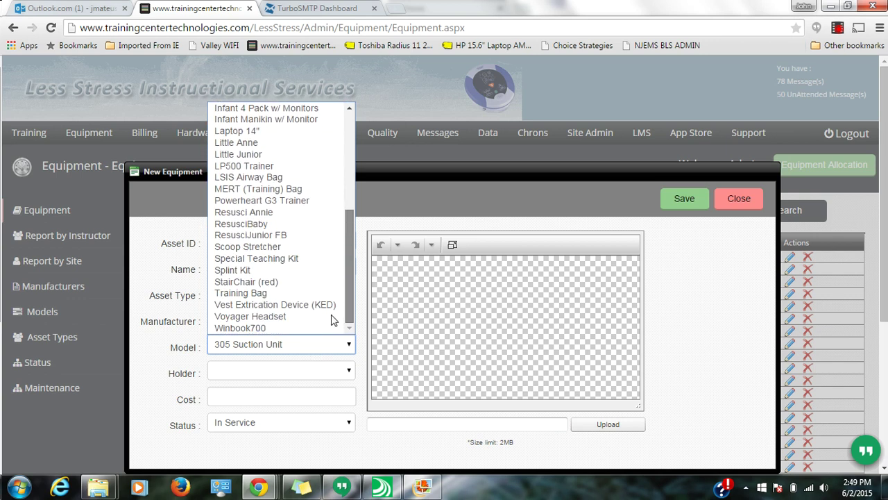
{"action": "scroll", "coordinate": [332, 312], "scroll_direction": "up", "scroll_amount": 3}
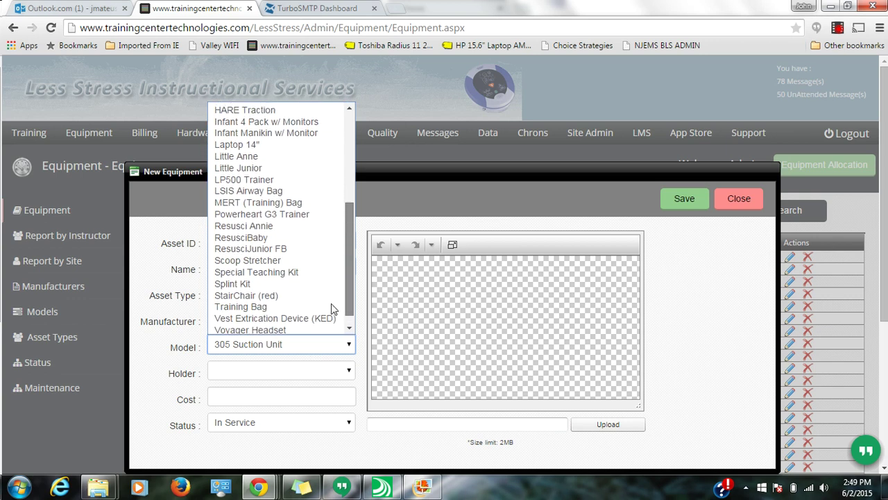
{"action": "mouse_move", "coordinate": [332, 279]}
{"action": "left_mouse_down"}
{"action": "mouse_move", "coordinate": [322, 186]}
{"action": "mouse_move", "coordinate": [338, 279]}
{"action": "left_mouse_up"}
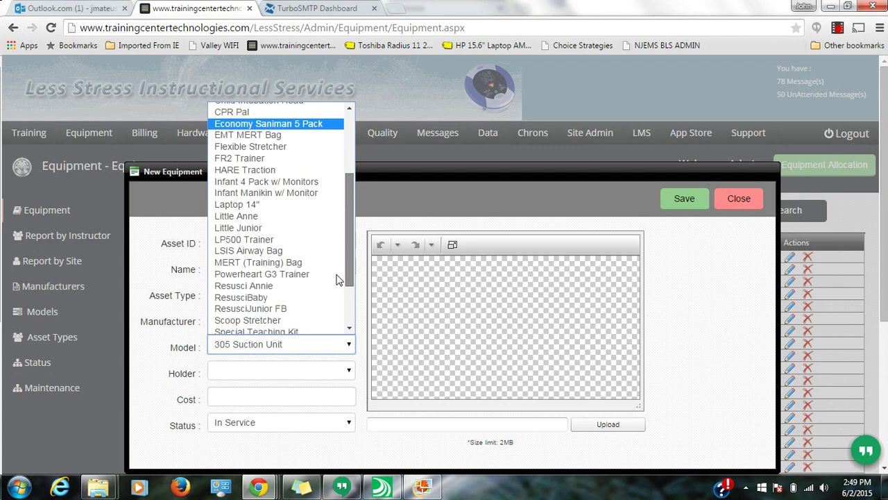
{"action": "left_click", "coordinate": [361, 324]}
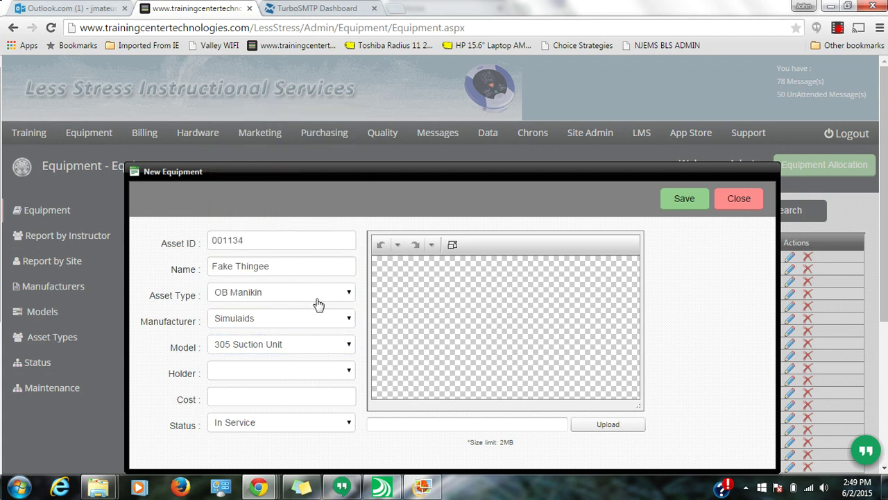
Step: Change the asset type to CPR Manikin and choose ResusciBaby as the model
{"action": "left_click", "coordinate": [248, 297]}
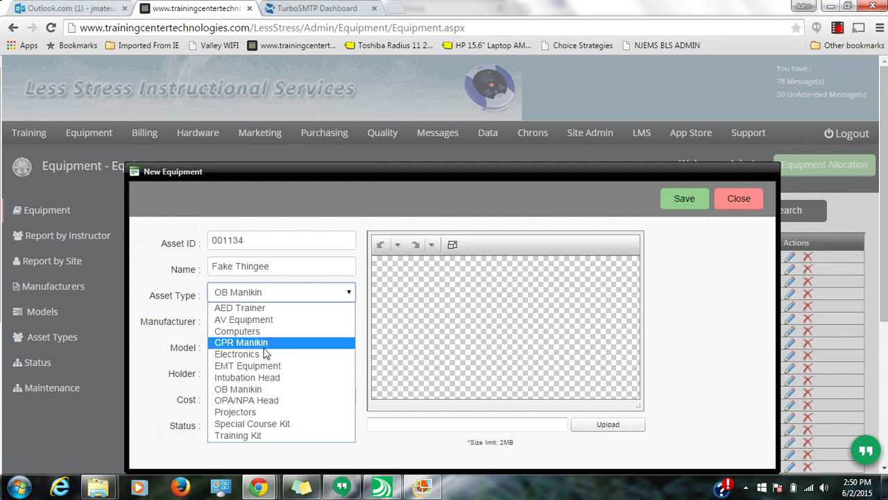
{"action": "left_click", "coordinate": [270, 342]}
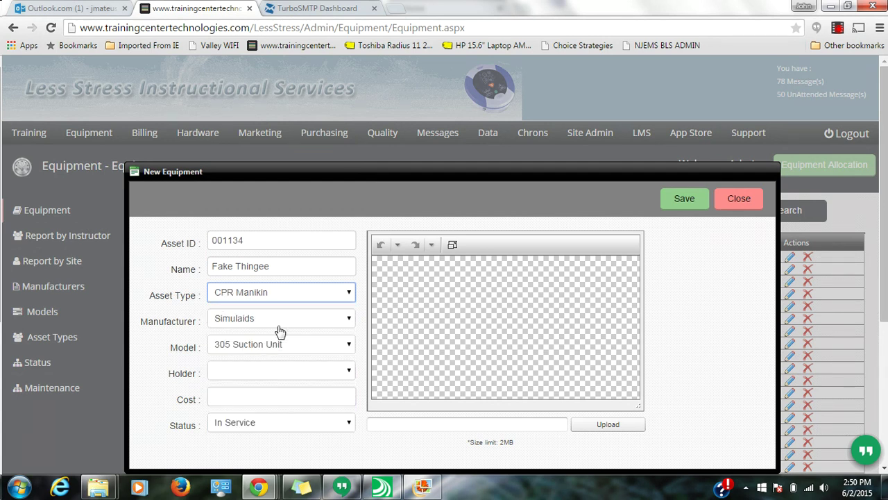
{"action": "left_click", "coordinate": [286, 352]}
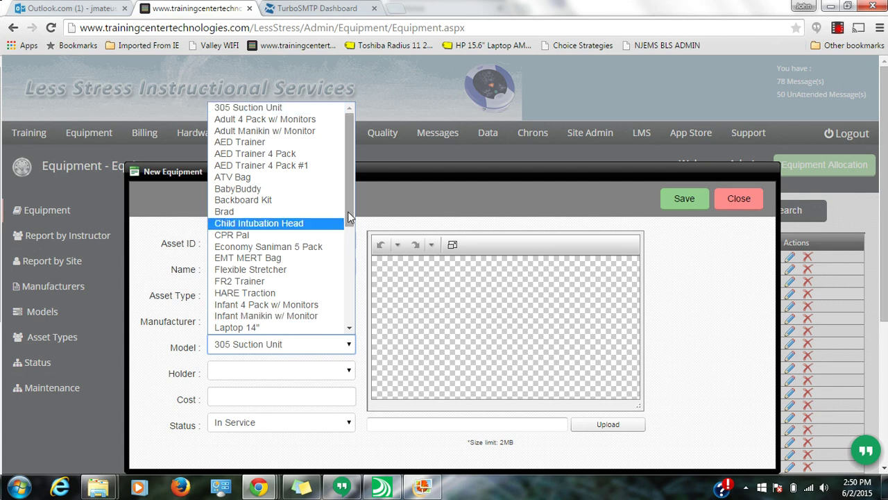
{"action": "left_click_drag", "start_coordinate": [348, 216], "coordinate": [347, 286]}
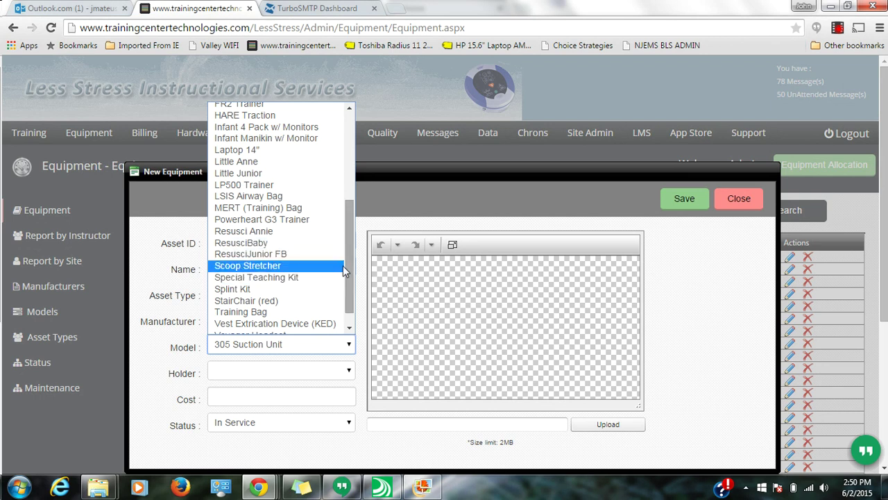
{"action": "scroll", "coordinate": [342, 285], "scroll_direction": "down", "scroll_amount": 1}
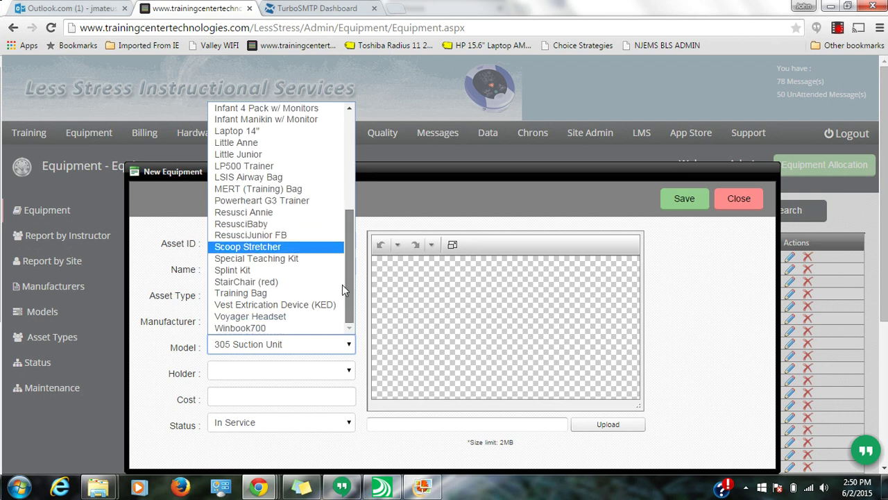
{"action": "left_click", "coordinate": [271, 226]}
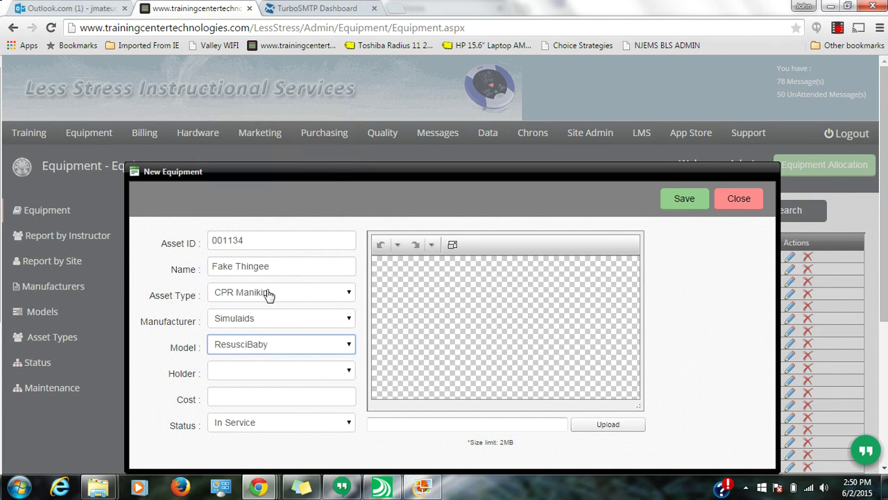
Step: Change the manufacturer to Laerdal and reselect ResusciBaby as the model
{"action": "left_click", "coordinate": [256, 352]}
{"action": "left_click", "coordinate": [258, 351]}
{"action": "left_click", "coordinate": [261, 324]}
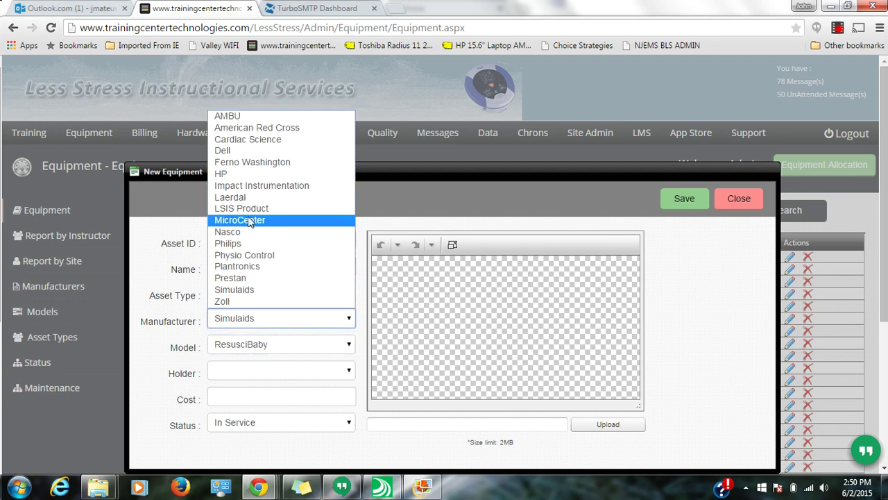
{"action": "left_click", "coordinate": [249, 198]}
{"action": "left_click", "coordinate": [289, 349]}
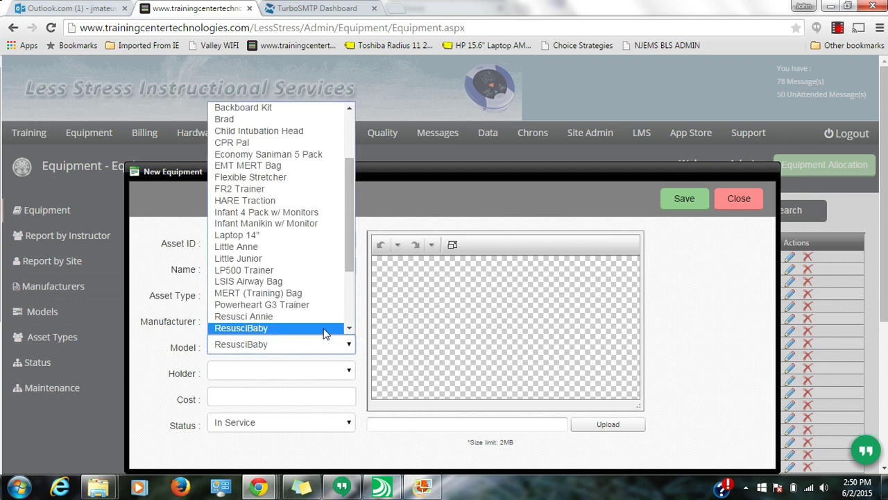
{"action": "left_click_drag", "start_coordinate": [351, 254], "coordinate": [338, 301]}
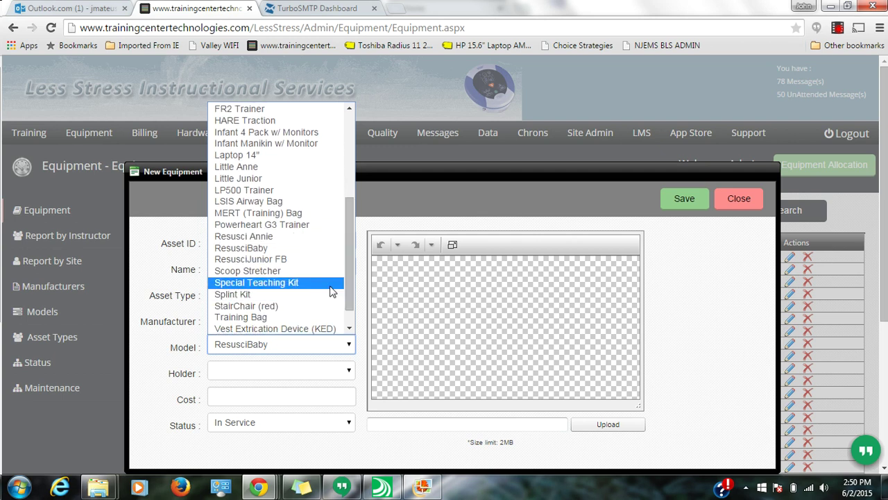
{"action": "left_click", "coordinate": [292, 250]}
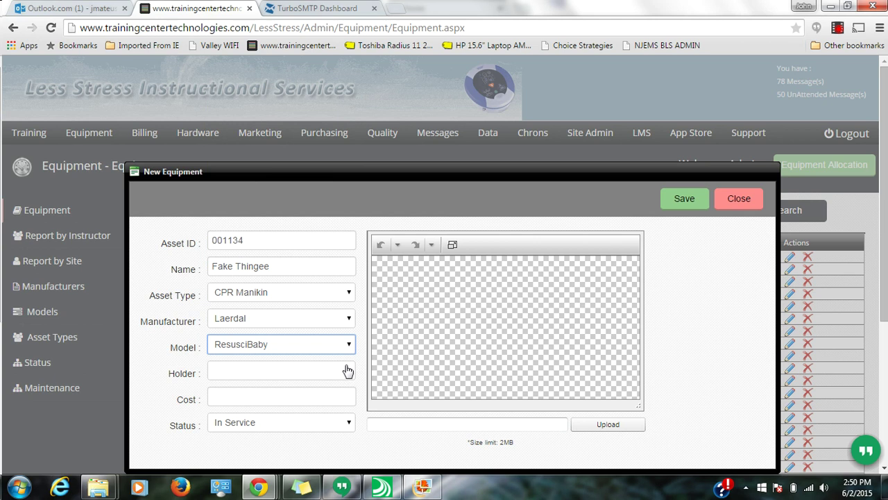
Step: Assign the equipment to the holder Less Stress Inst Serv - Wayne and enter a cost of 350.00
{"action": "left_click", "coordinate": [315, 376]}
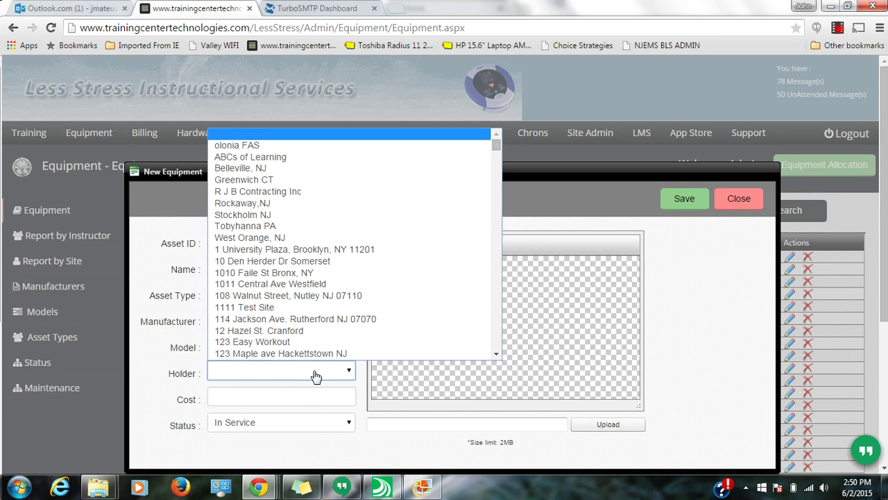
{"action": "type", "text": "less"}
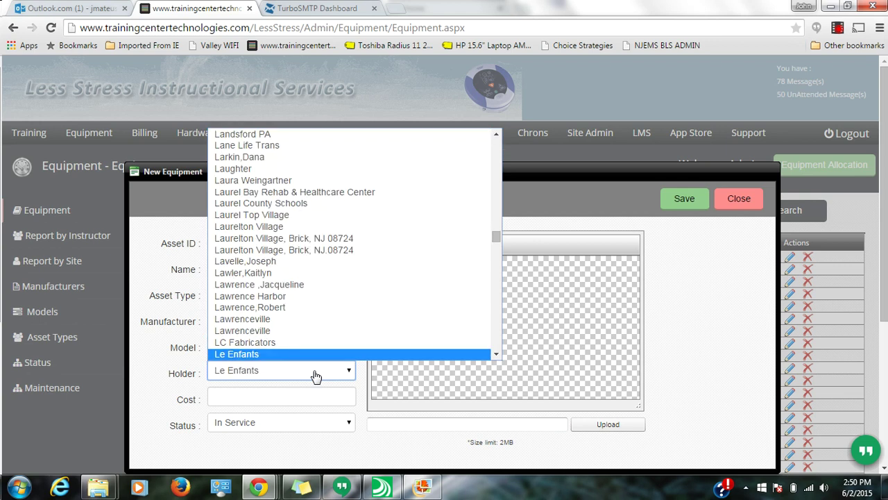
{"action": "key", "text": "Down"}
{"action": "key", "text": "Down"}
{"action": "key", "text": "Down"}
{"action": "key", "text": "Down"}
{"action": "key", "text": "Down"}
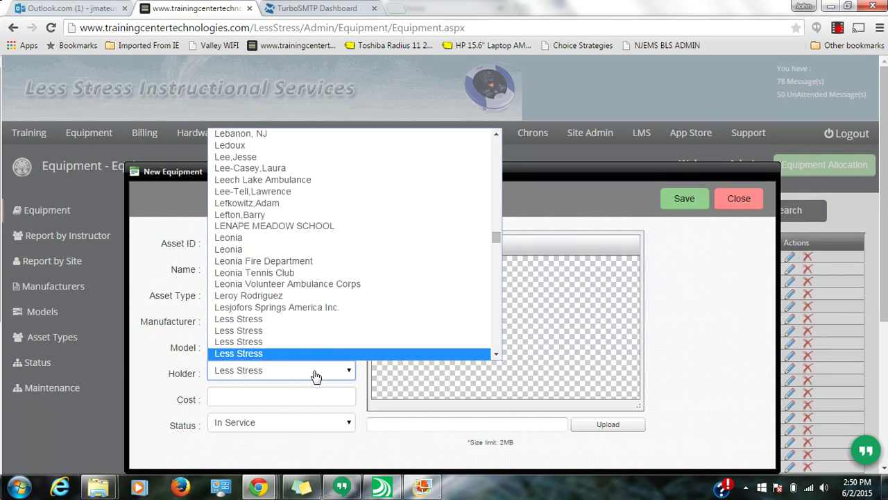
{"action": "key", "text": "Up"}
{"action": "key", "text": "Return"}
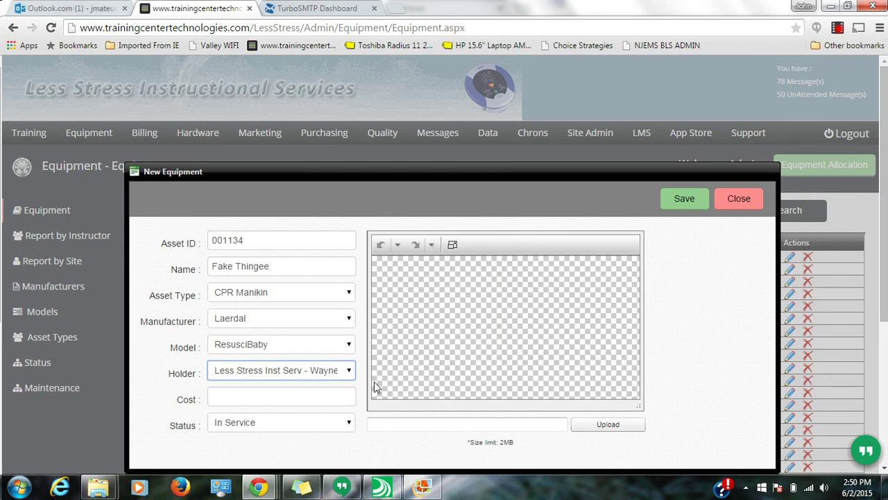
{"action": "left_click", "coordinate": [326, 394]}
{"action": "type", "text": "350.00"}
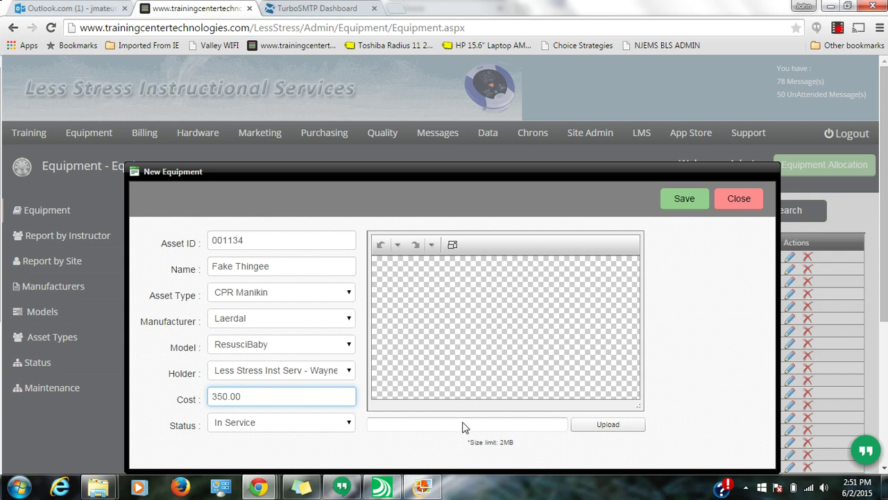
Step: Upload the ACtarInf5pack image from the Pictures library as the equipment photo and save the new record
{"action": "left_click", "coordinate": [415, 425]}
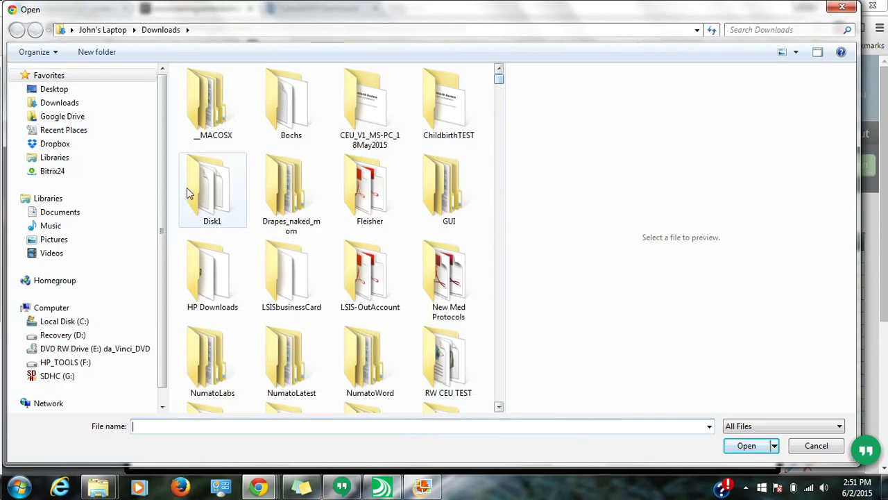
{"action": "left_click", "coordinate": [56, 240]}
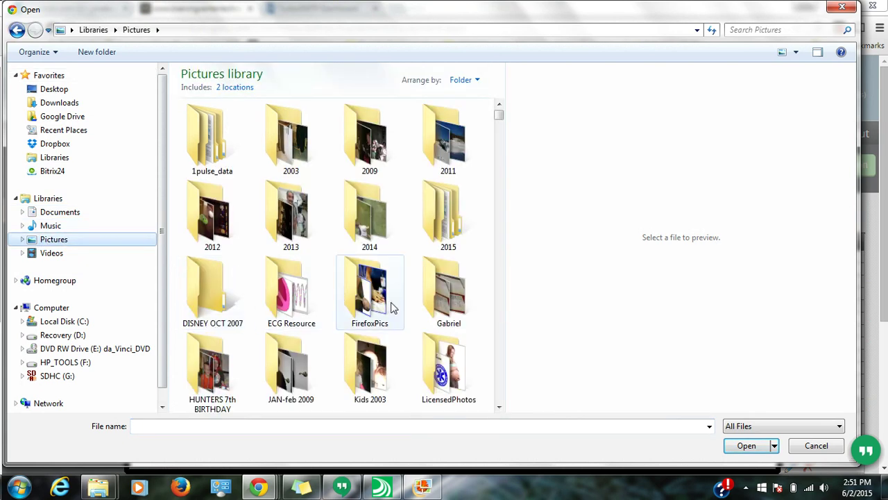
{"action": "left_click_drag", "start_coordinate": [497, 142], "coordinate": [495, 154]}
{"action": "left_click", "coordinate": [292, 226]}
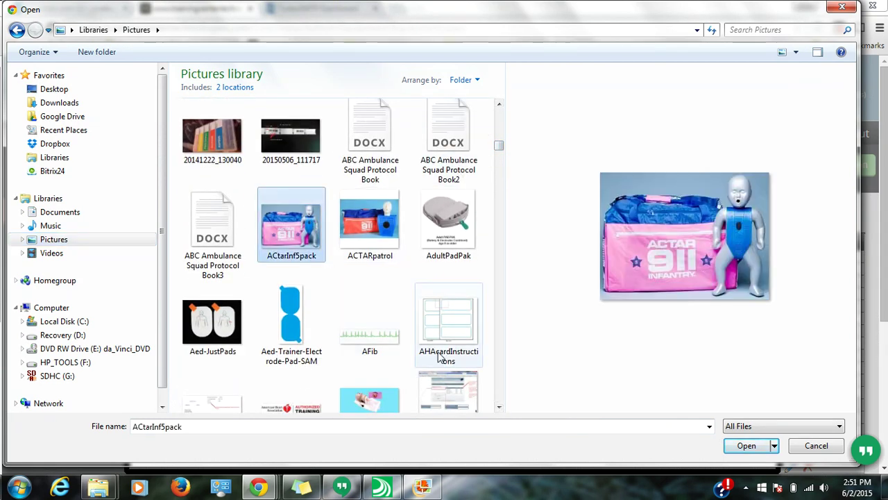
{"action": "left_click", "coordinate": [746, 446]}
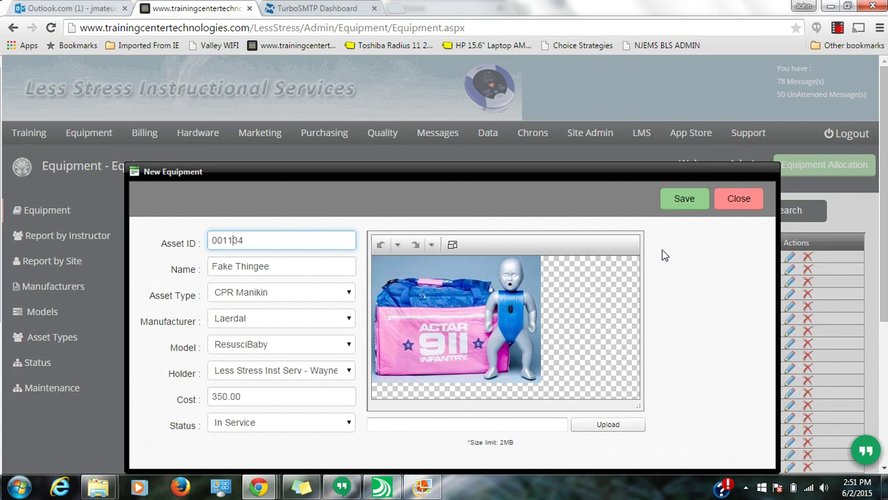
{"action": "left_click", "coordinate": [677, 200]}
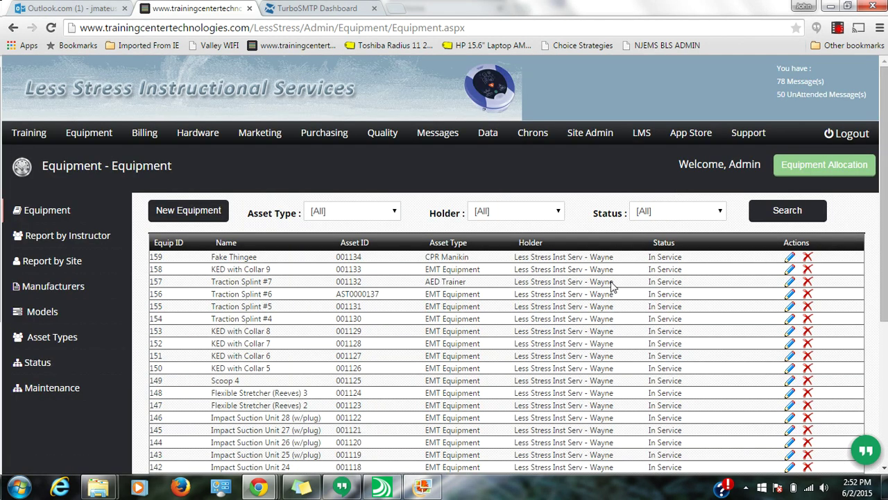
Step: Open the Fake Thingee record for editing, view its assignment history and close the history
{"action": "left_click_drag", "start_coordinate": [613, 258], "coordinate": [155, 258]}
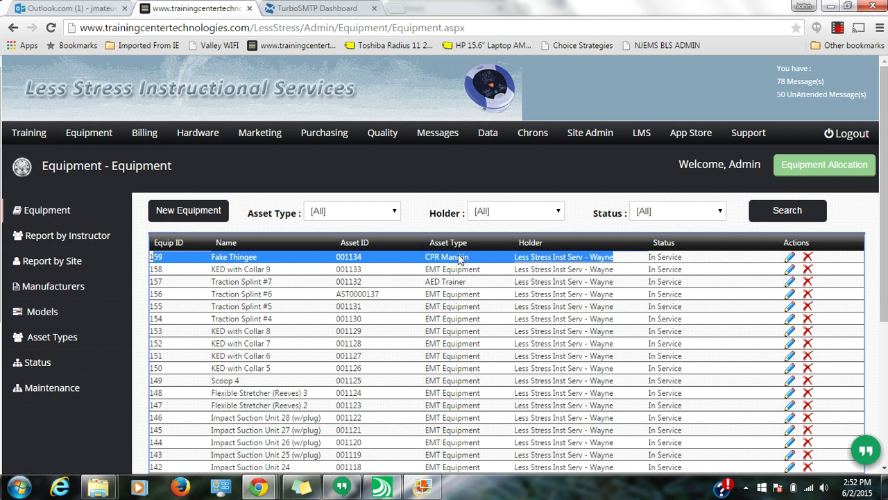
{"action": "left_click", "coordinate": [789, 258]}
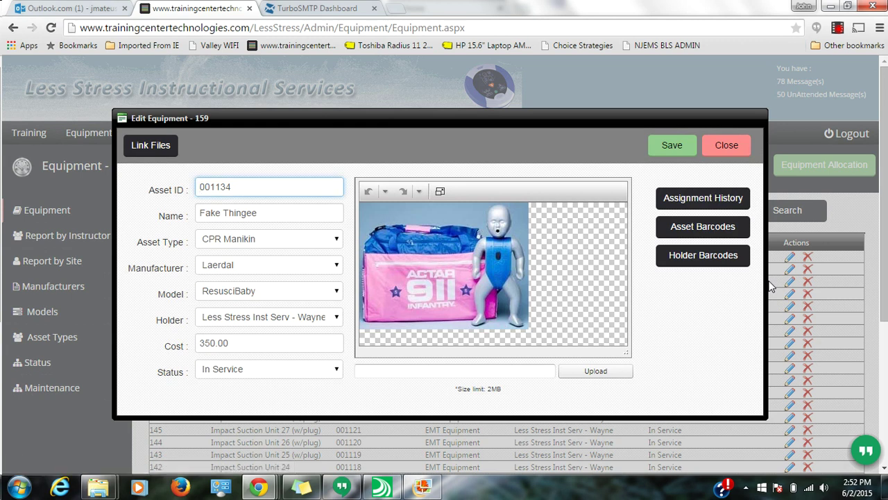
{"action": "left_click", "coordinate": [726, 201]}
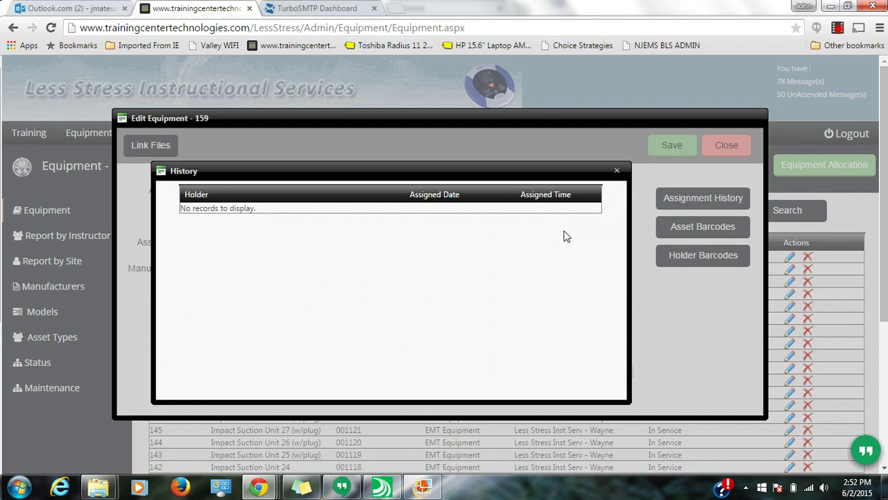
{"action": "left_click", "coordinate": [617, 170]}
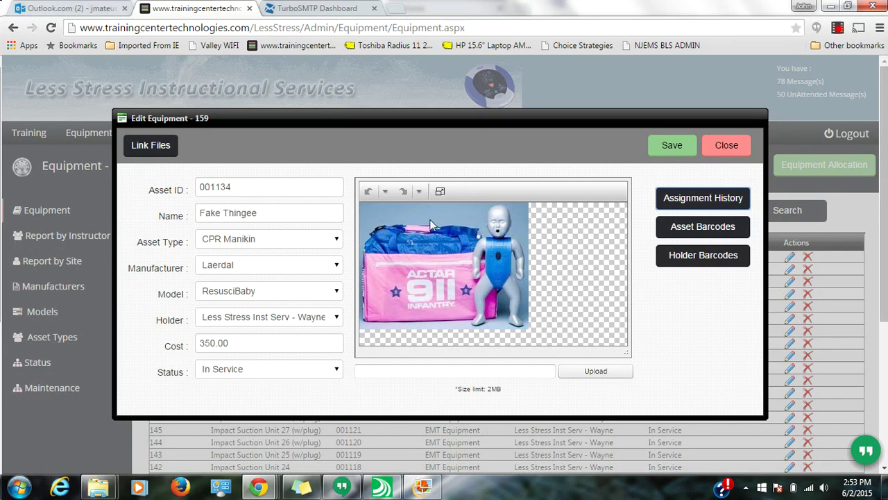
Step: Generate the asset barcode report for Fake Thingee, view the downloaded PDF, and close it with the report window
{"action": "left_click", "coordinate": [703, 228]}
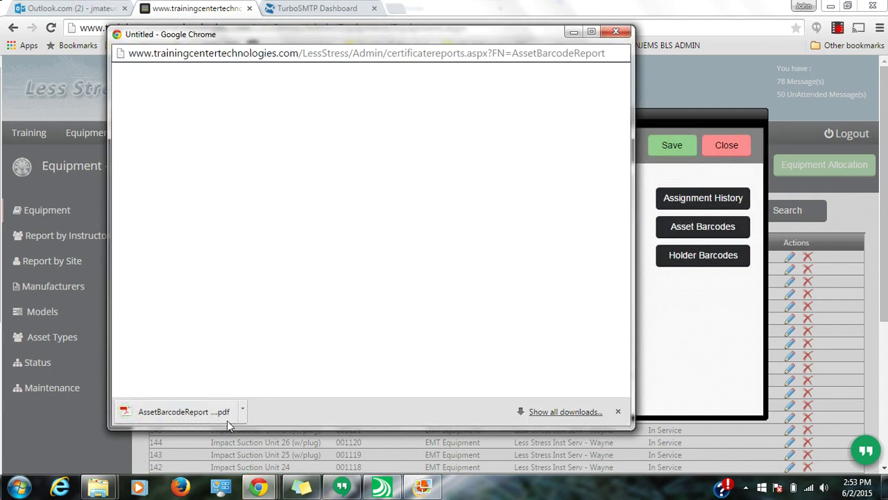
{"action": "left_click", "coordinate": [221, 412]}
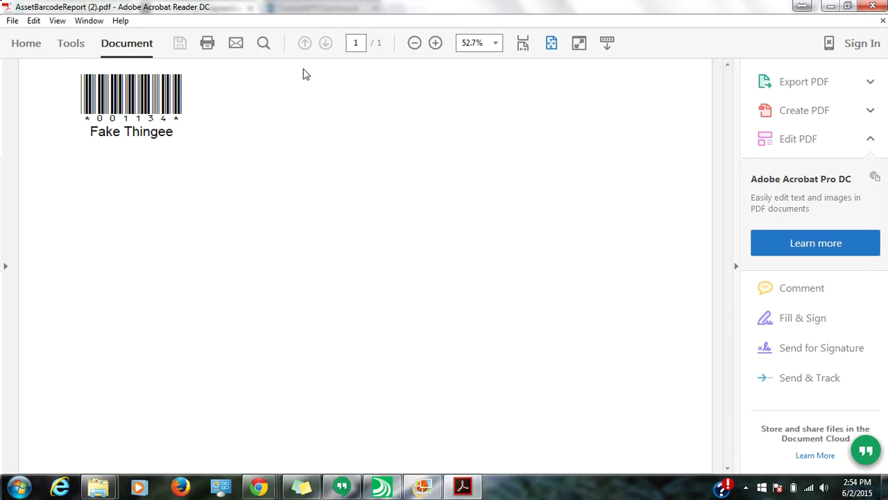
{"action": "left_click", "coordinate": [869, 7]}
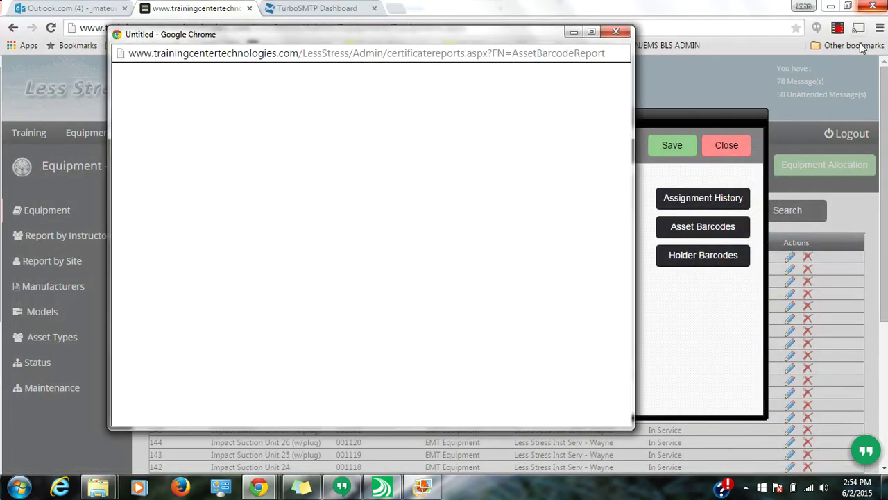
{"action": "left_click", "coordinate": [619, 41]}
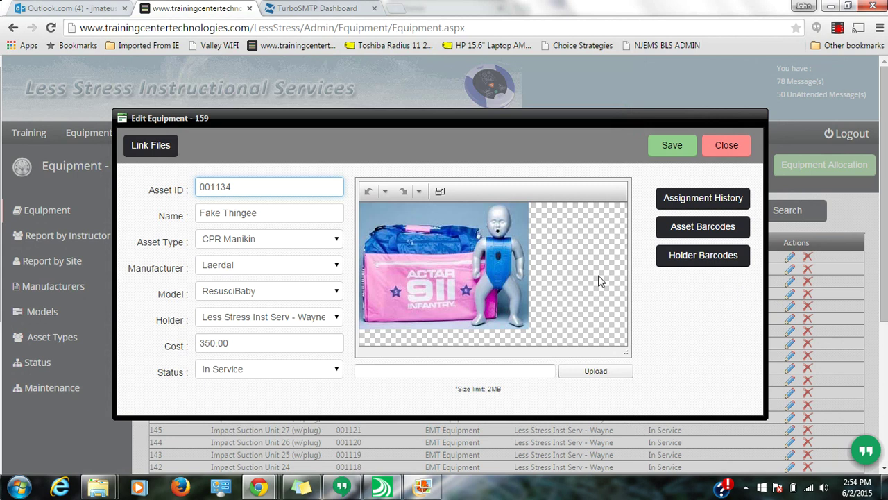
Step: Generate the holder barcode report for Fake Thingee, view the downloaded PDF, and close the report and the equipment record
{"action": "left_click", "coordinate": [692, 262]}
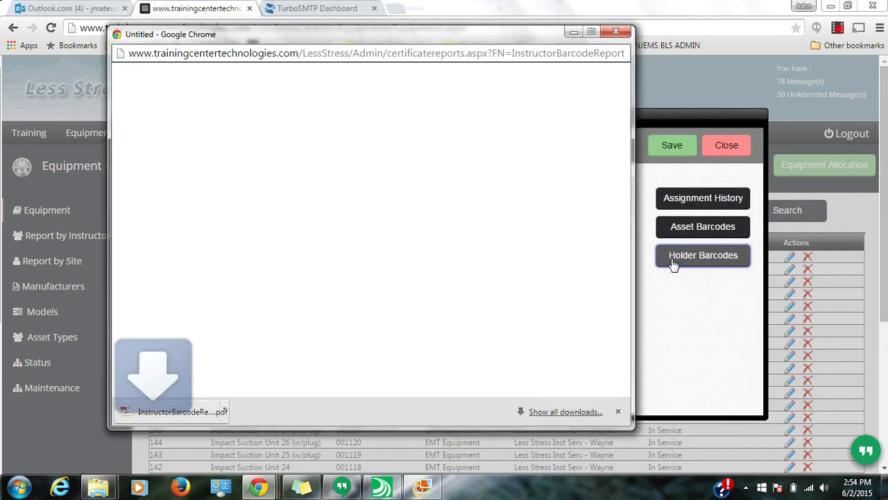
{"action": "left_click", "coordinate": [188, 408]}
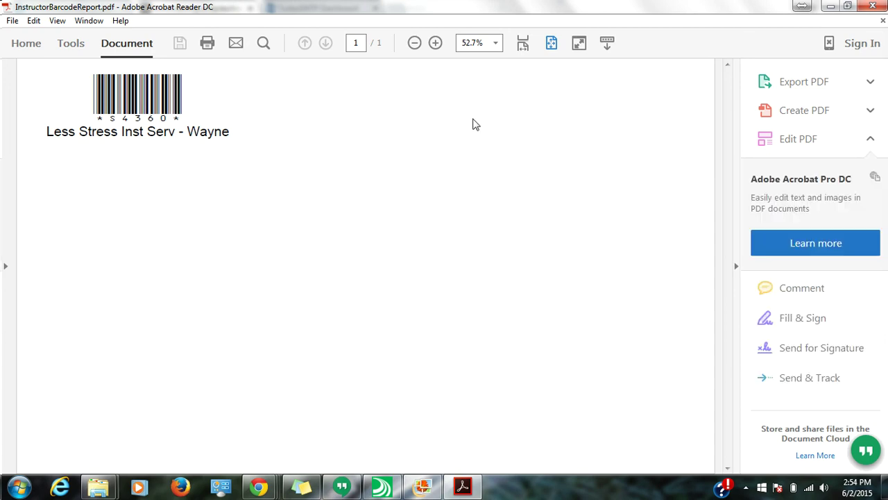
{"action": "left_click", "coordinate": [868, 7]}
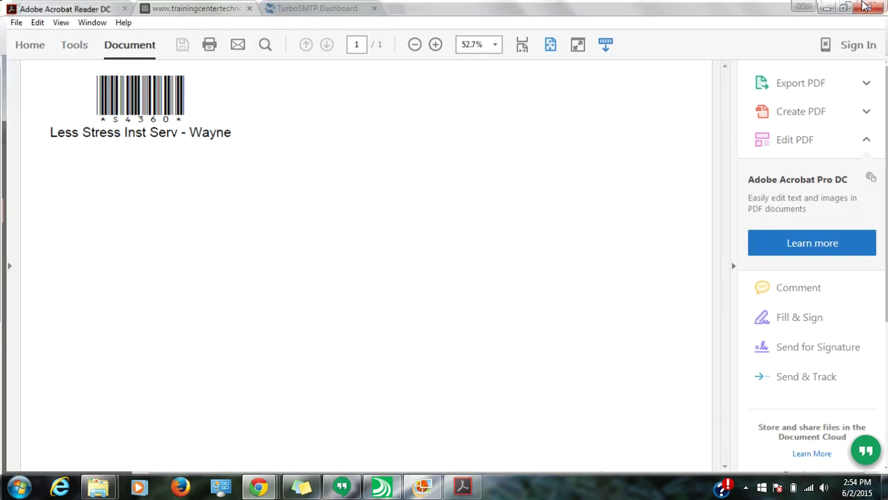
{"action": "left_click", "coordinate": [605, 35]}
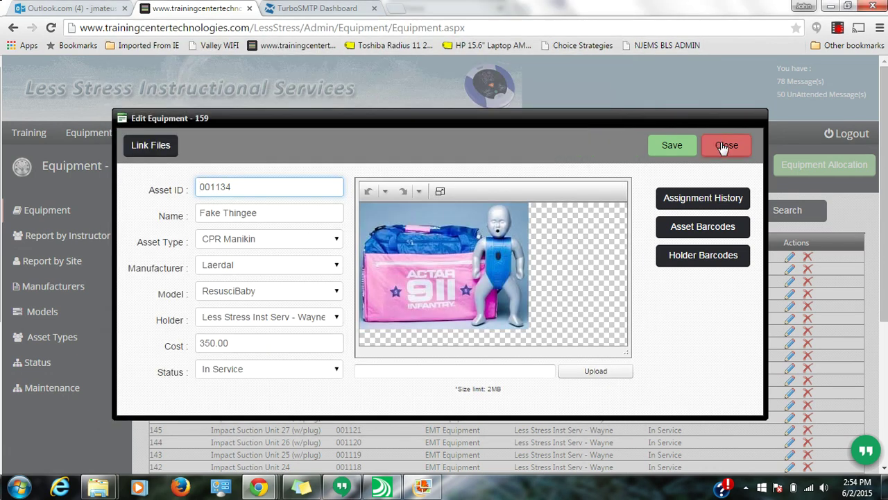
{"action": "left_click", "coordinate": [724, 147]}
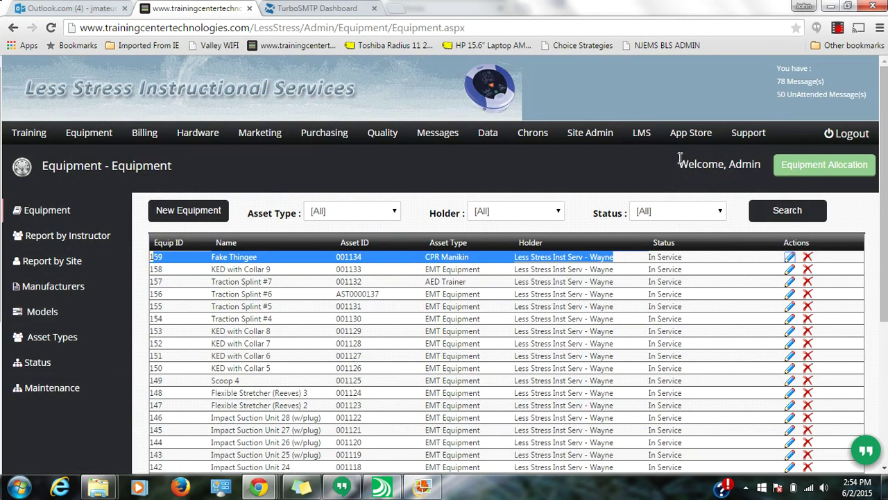
Step: From the training sites, open the 1st Cerebral Palsy site, view its holder label PDF, and close the label and the site without saving
{"action": "left_click", "coordinate": [30, 132]}
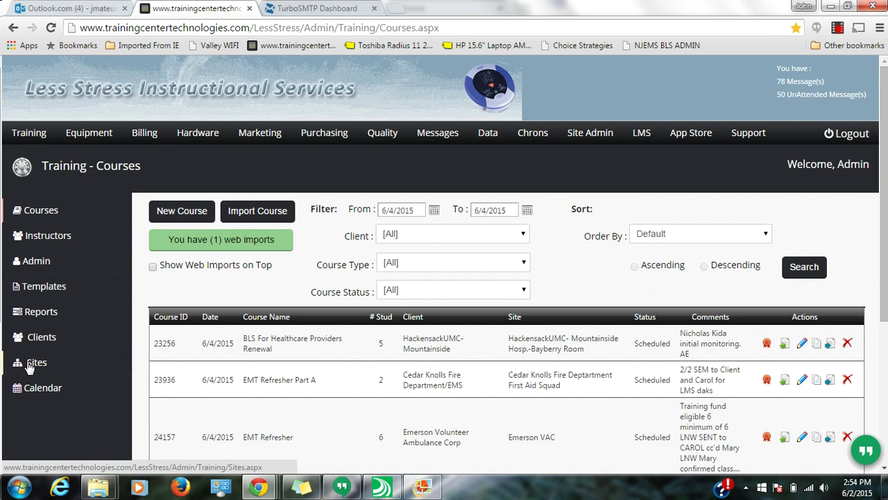
{"action": "left_click", "coordinate": [28, 366]}
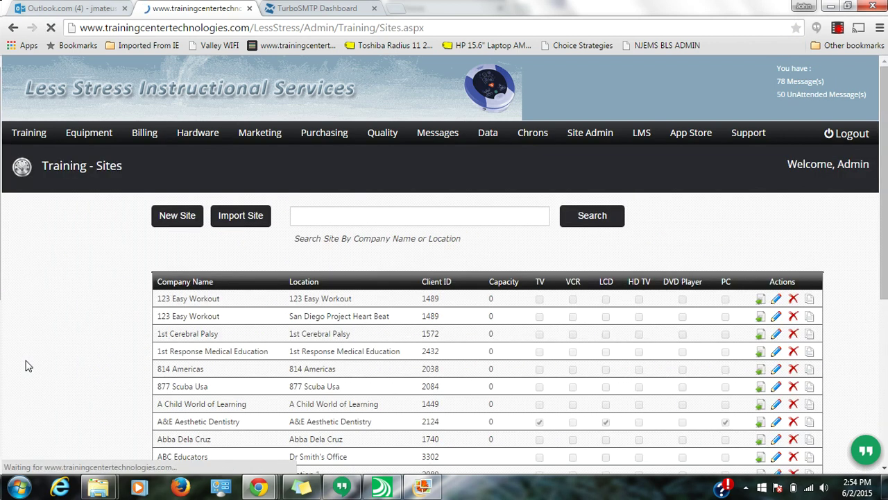
{"action": "left_click", "coordinate": [776, 335]}
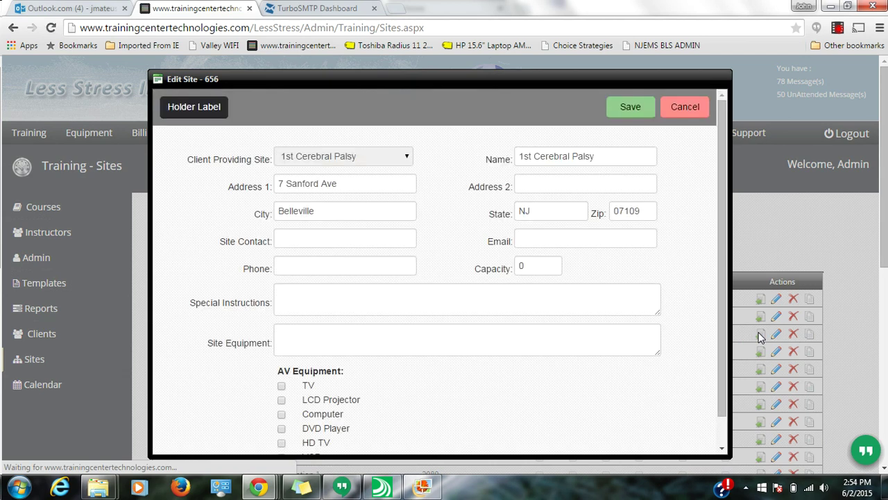
{"action": "left_click", "coordinate": [195, 107]}
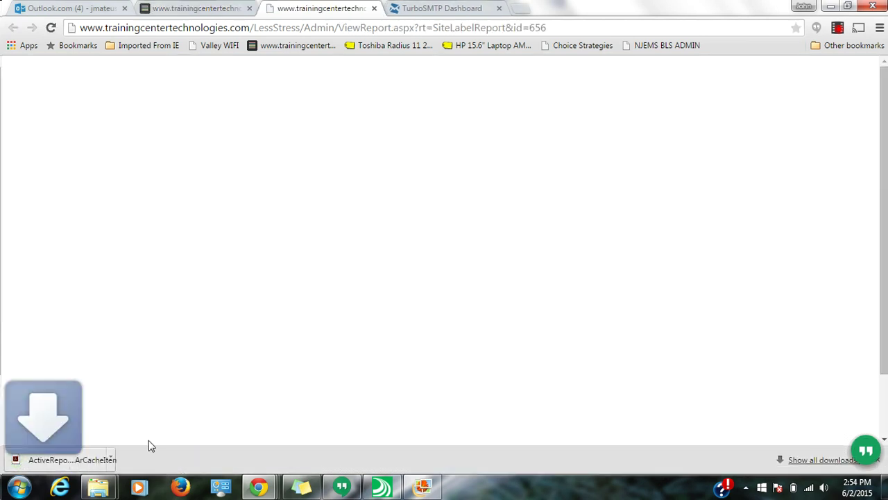
{"action": "left_click", "coordinate": [70, 459]}
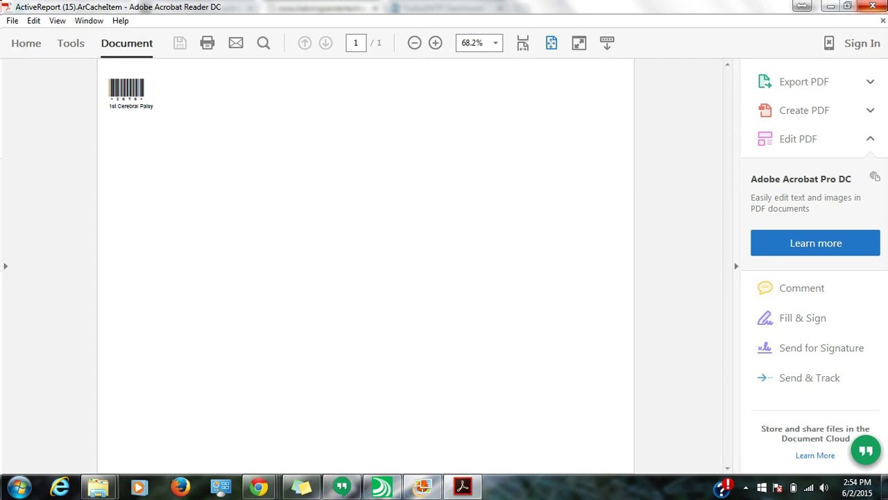
{"action": "left_click", "coordinate": [873, 6]}
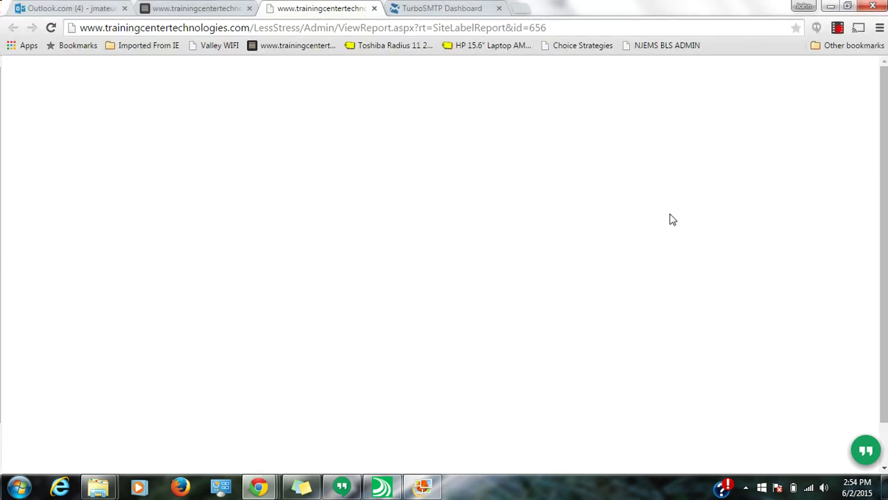
{"action": "left_click", "coordinate": [374, 7]}
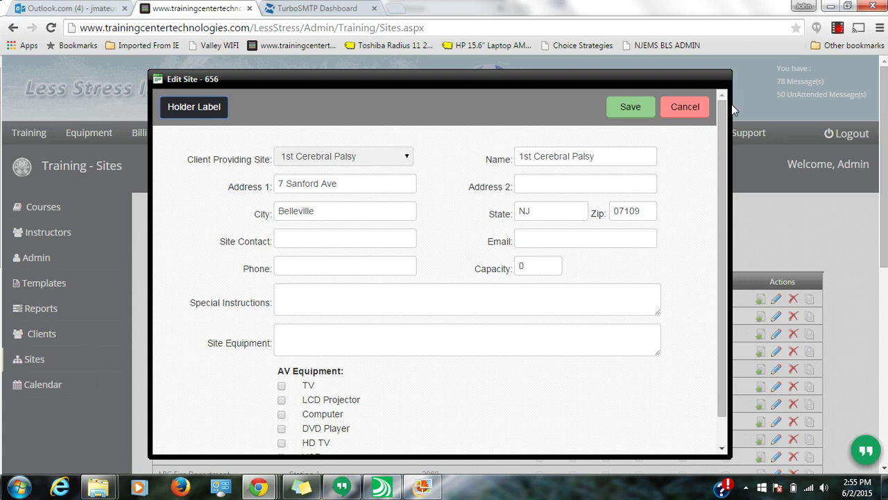
{"action": "left_click", "coordinate": [684, 110]}
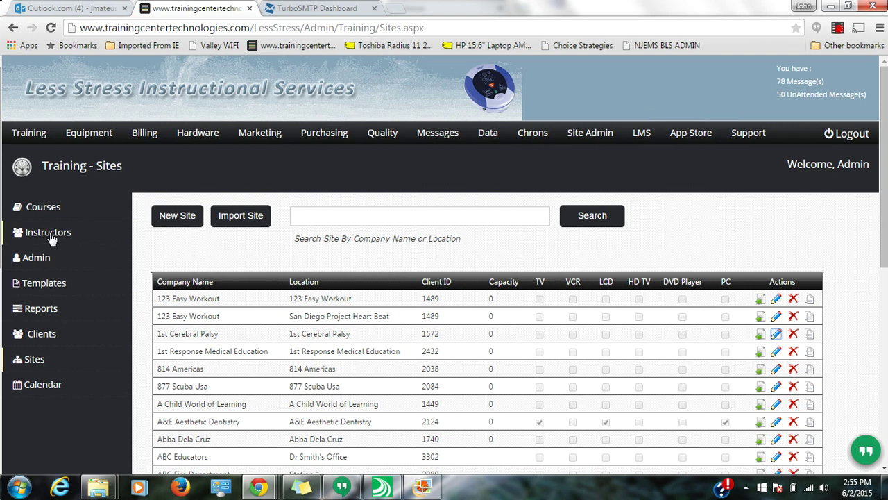
Step: Open the instructor with the EXPIRED comment, view the holder label PDF, and close the label and the instructor record without saving
{"action": "left_click", "coordinate": [49, 234]}
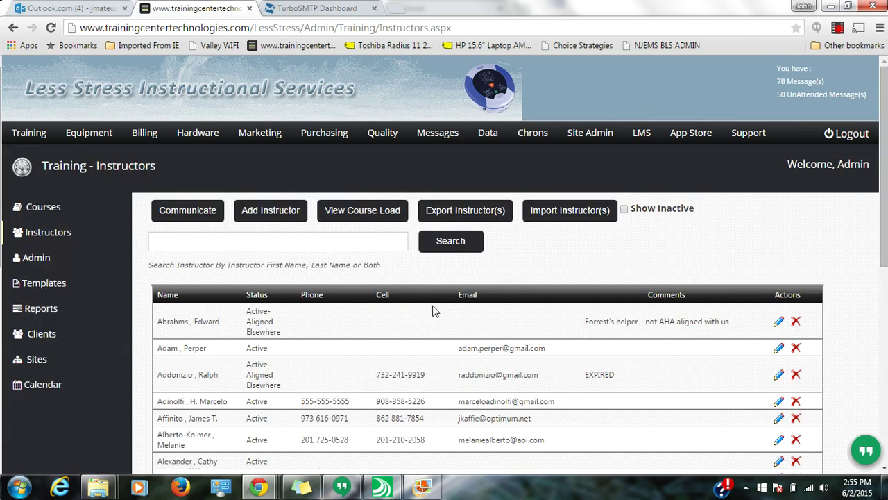
{"action": "scroll", "coordinate": [434, 311], "scroll_direction": "down", "scroll_amount": 1}
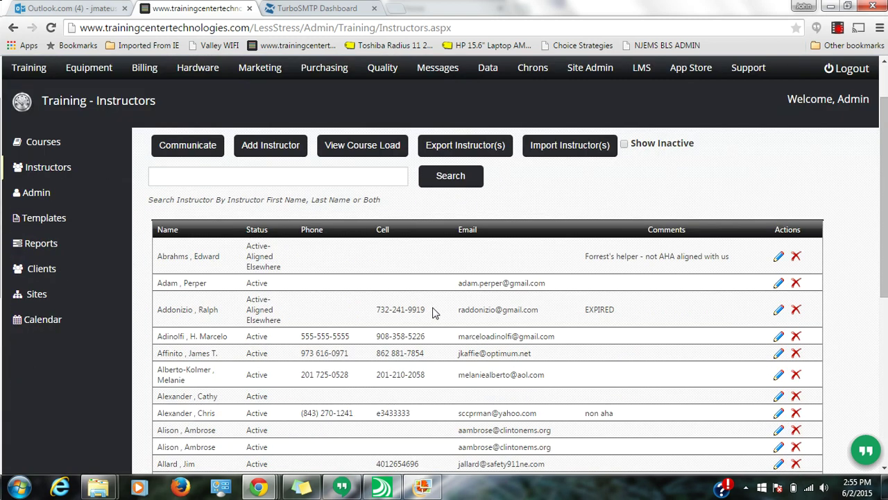
{"action": "left_click", "coordinate": [778, 310]}
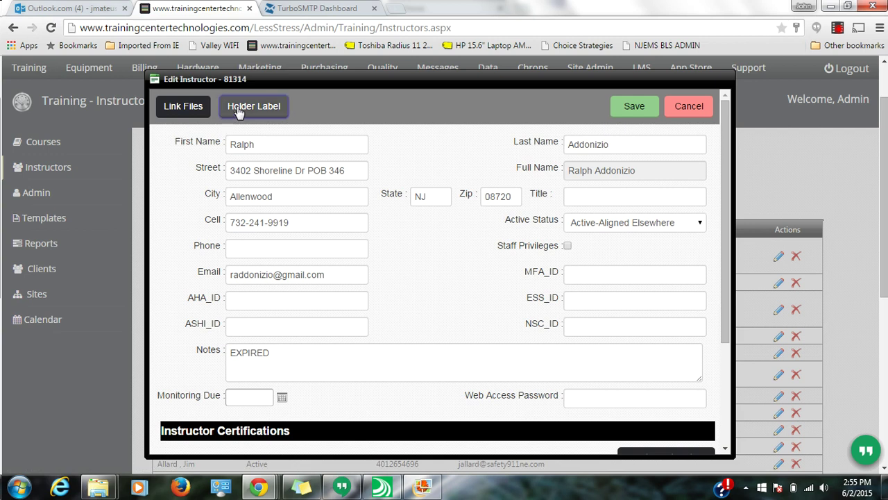
{"action": "left_click", "coordinate": [242, 110]}
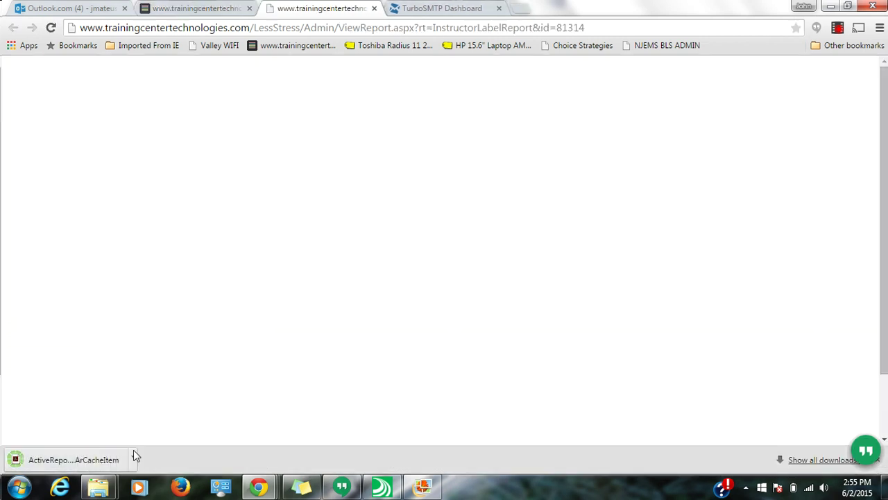
{"action": "left_click", "coordinate": [125, 458]}
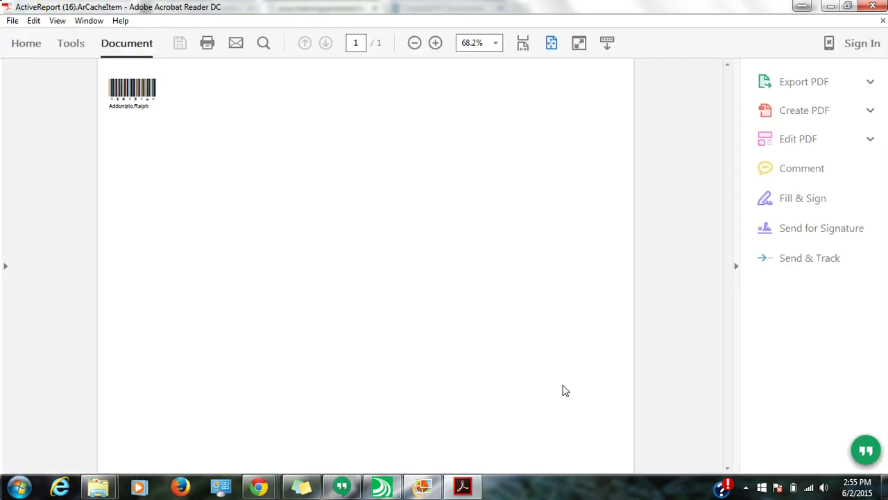
{"action": "left_click", "coordinate": [872, 9]}
{"action": "left_click", "coordinate": [381, 9]}
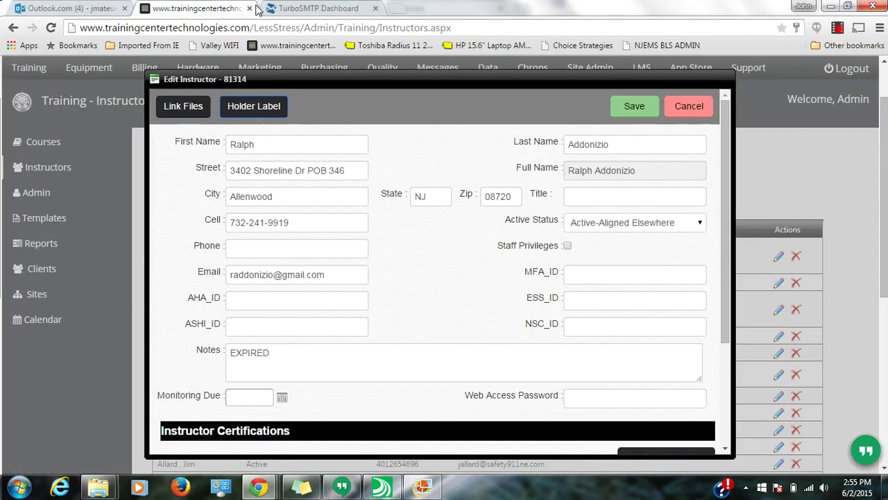
{"action": "left_click", "coordinate": [690, 111]}
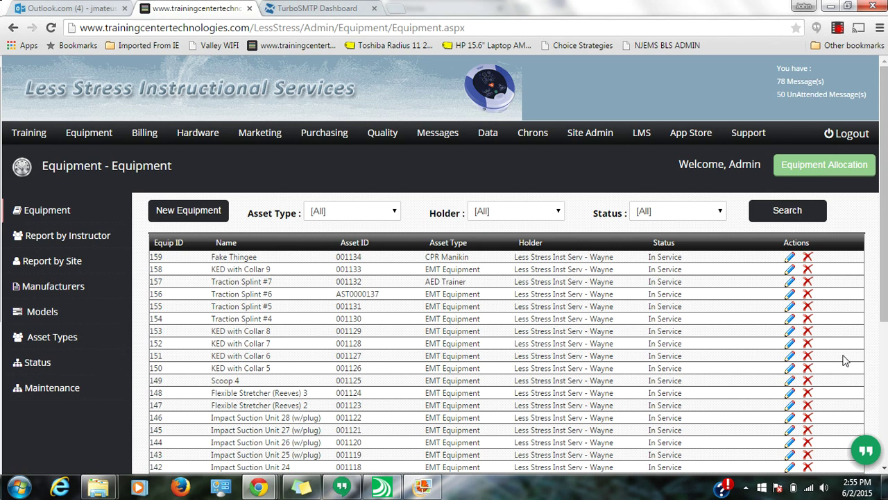
Step: Open the Equipment Allocation form for holders and select asset 001008, Backboard Kit #3, by its asset ID
{"action": "left_click", "coordinate": [831, 169]}
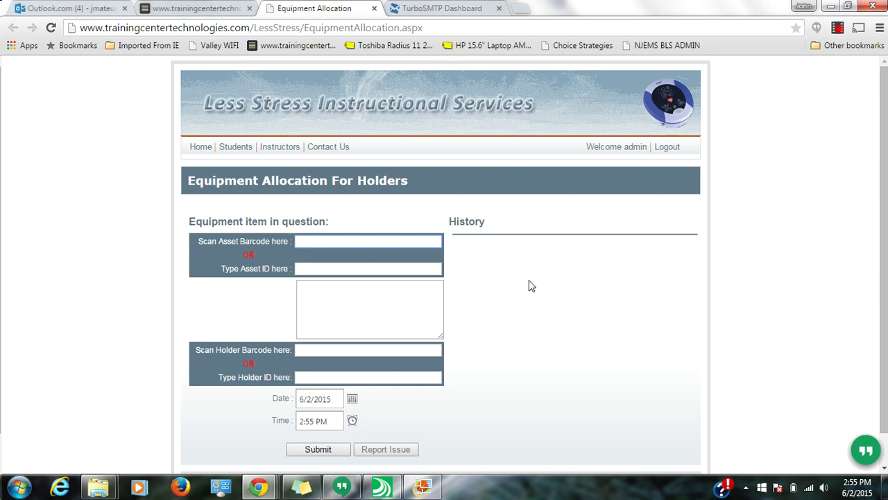
{"action": "key", "text": "Tab"}
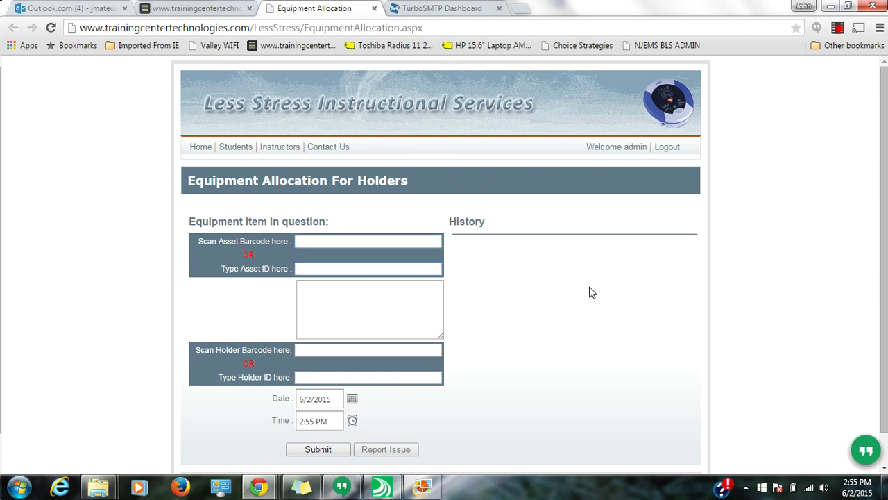
{"action": "type", "text": "0010"}
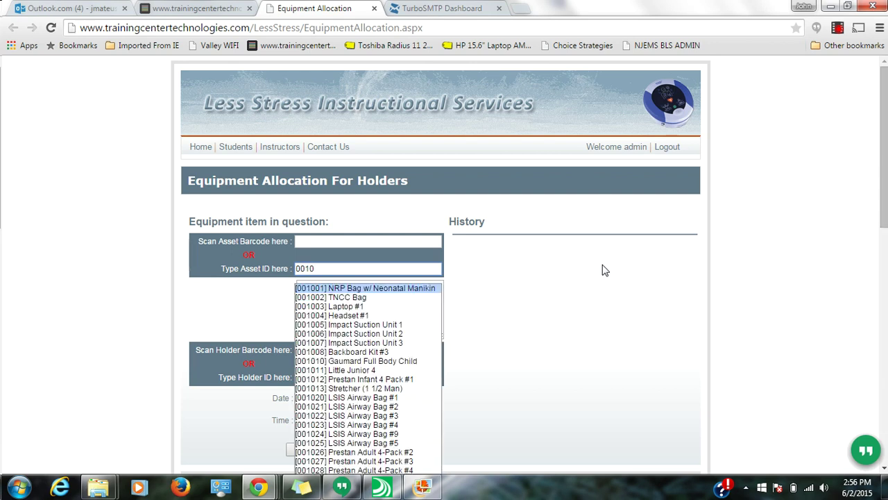
{"action": "left_click", "coordinate": [387, 353]}
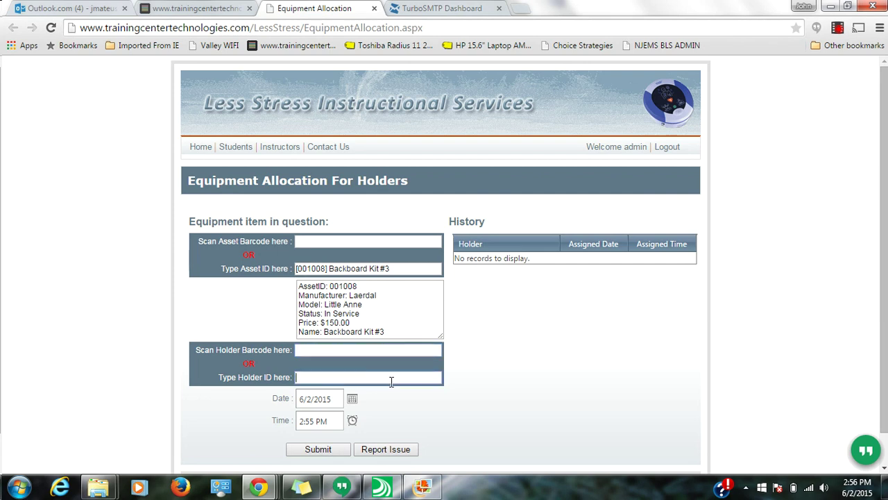
Step: Set the holder to s4360, Less Stress Inst Serv - Wayne, and submit the Backboard Kit #3 allocation
{"action": "left_click", "coordinate": [464, 328]}
{"action": "type", "text": "Less Stress"}
{"action": "type", "text": "Ins"}
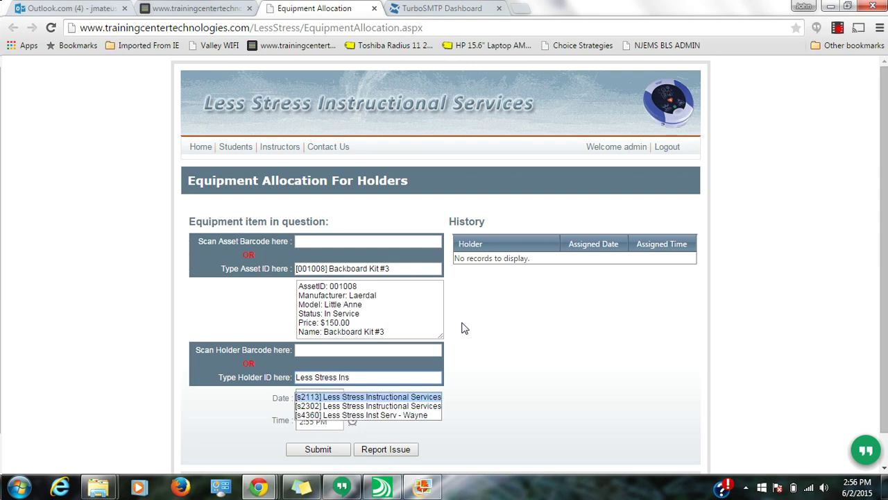
{"action": "left_click", "coordinate": [411, 415]}
{"action": "scroll", "coordinate": [412, 419], "scroll_direction": "down", "scroll_amount": 1}
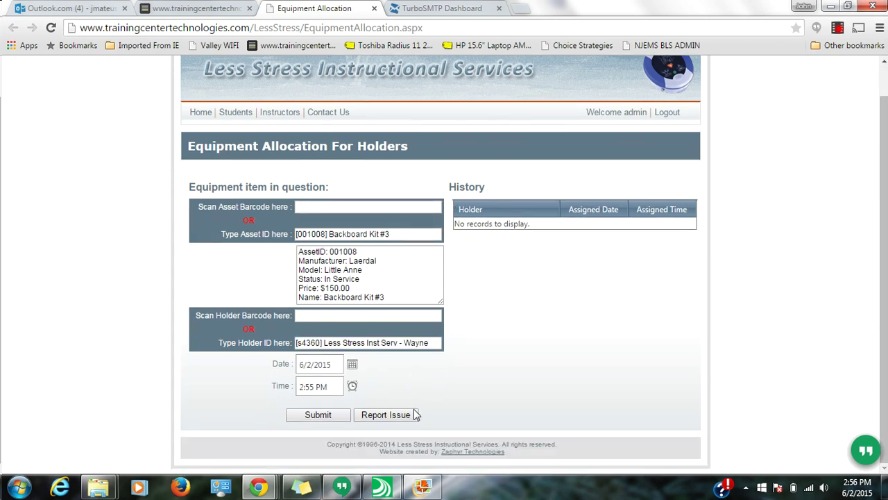
{"action": "left_click", "coordinate": [303, 418]}
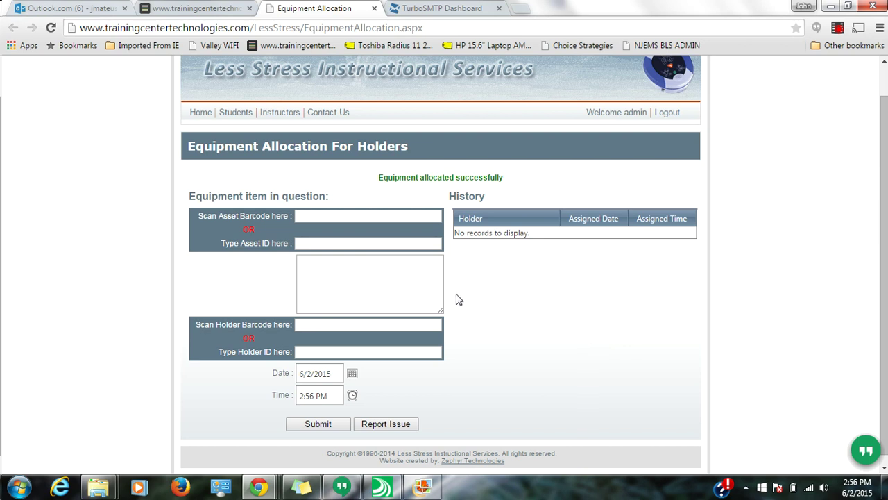
Step: Allocate asset 001134, Fake Thingee, to an individual holder found by last name, and submit the allocation
{"action": "left_click", "coordinate": [358, 245]}
{"action": "type", "text": "Fake"}
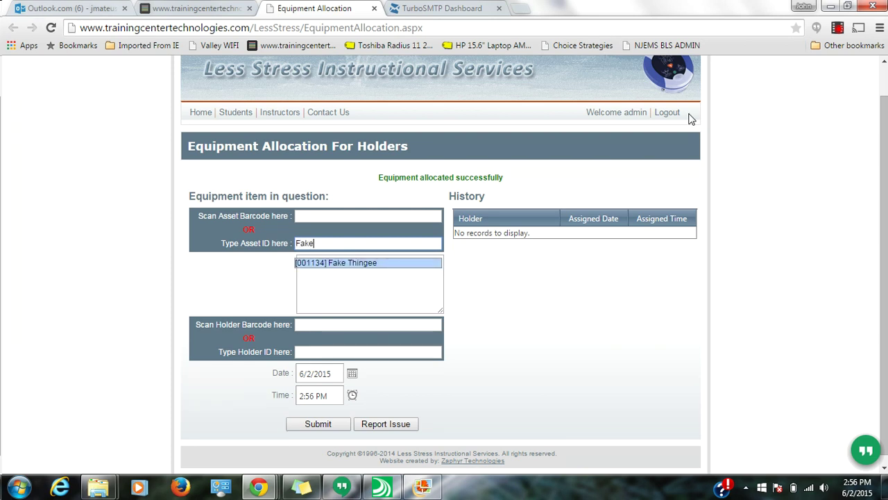
{"action": "left_click", "coordinate": [419, 264]}
{"action": "left_click", "coordinate": [359, 317]}
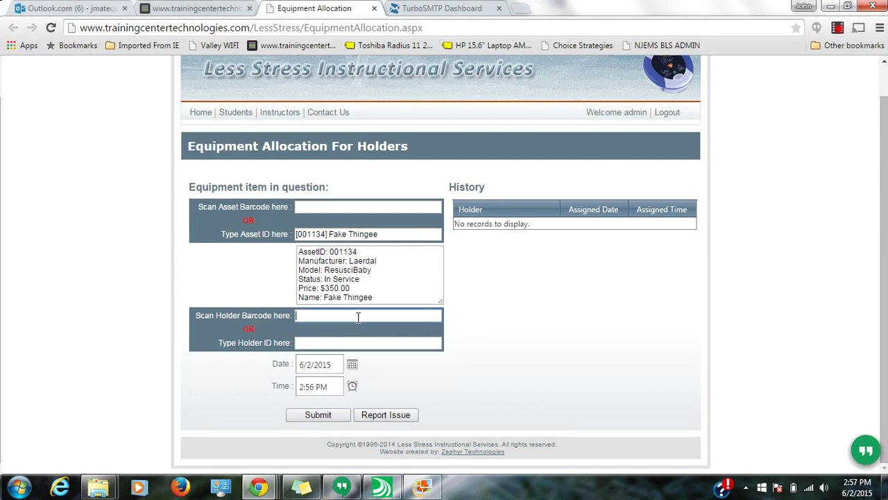
{"action": "left_click", "coordinate": [402, 354]}
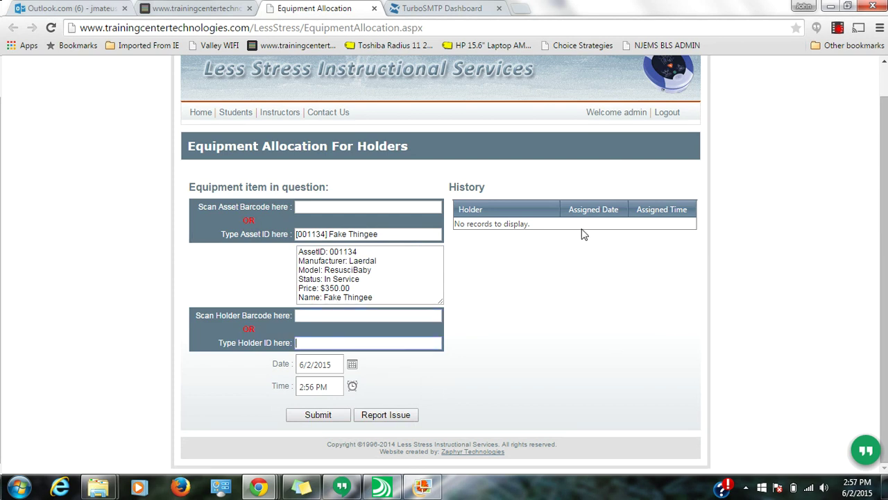
{"action": "type", "text": "Mateus"}
{"action": "left_click", "coordinate": [392, 364]}
{"action": "left_click", "coordinate": [327, 414]}
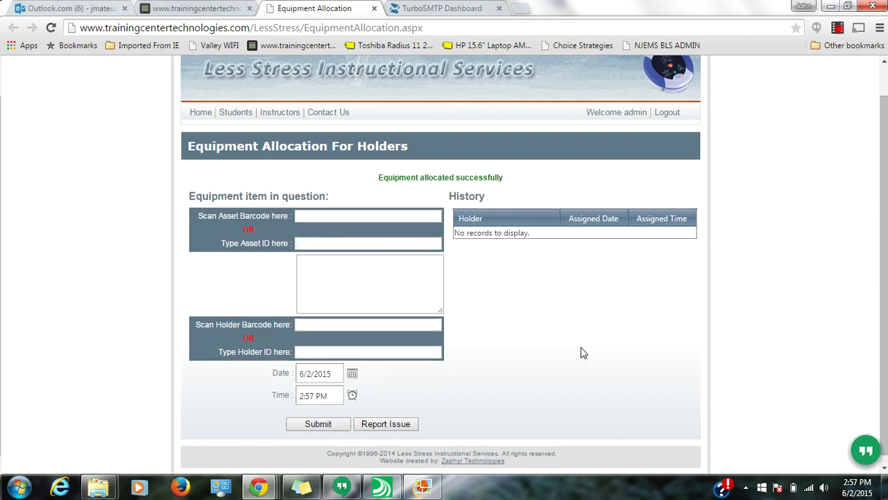
Step: Return to the equipment list, reload it, and check the holder shown for Fake Thingee
{"action": "left_click", "coordinate": [197, 9]}
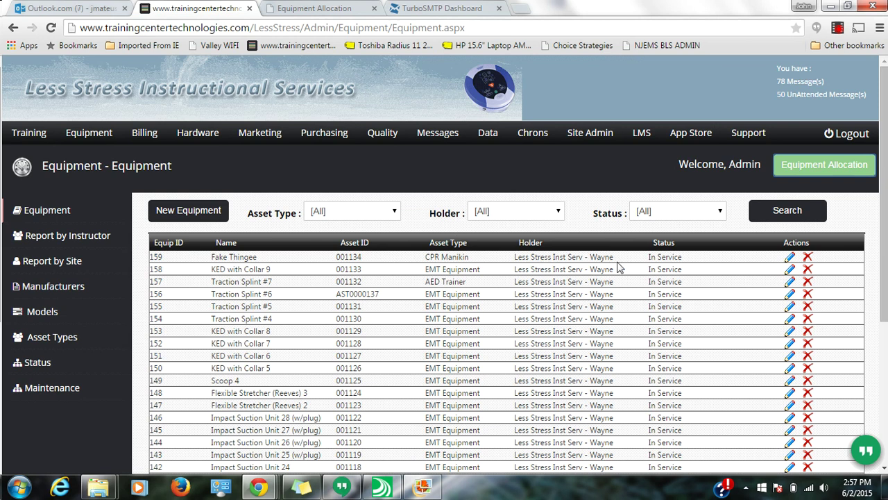
{"action": "left_click_drag", "start_coordinate": [617, 261], "coordinate": [515, 263]}
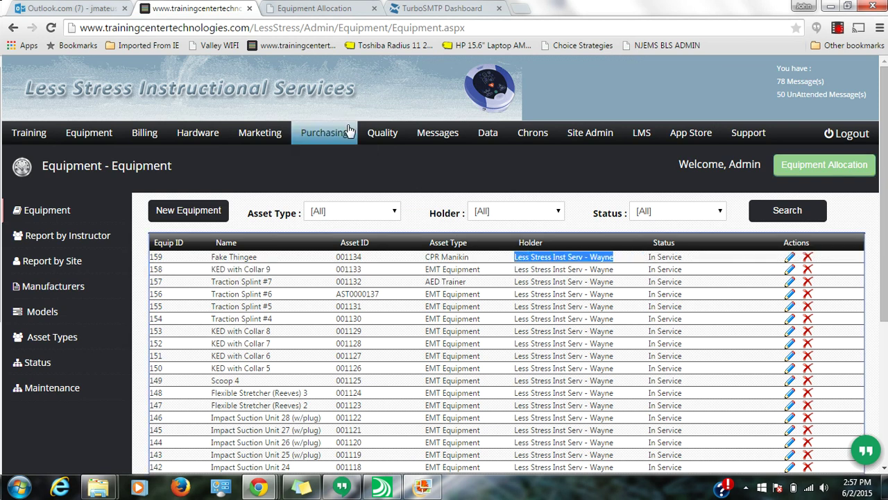
{"action": "left_click", "coordinate": [91, 138]}
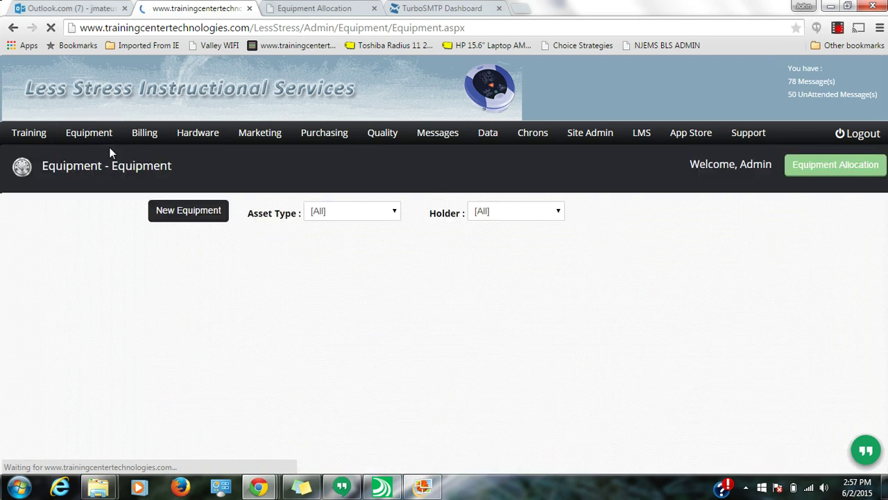
{"action": "left_click_drag", "start_coordinate": [559, 258], "coordinate": [520, 268]}
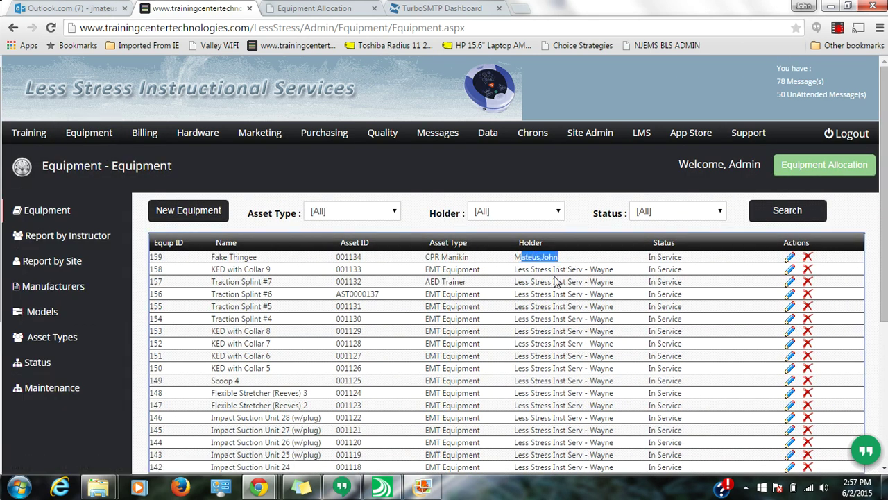